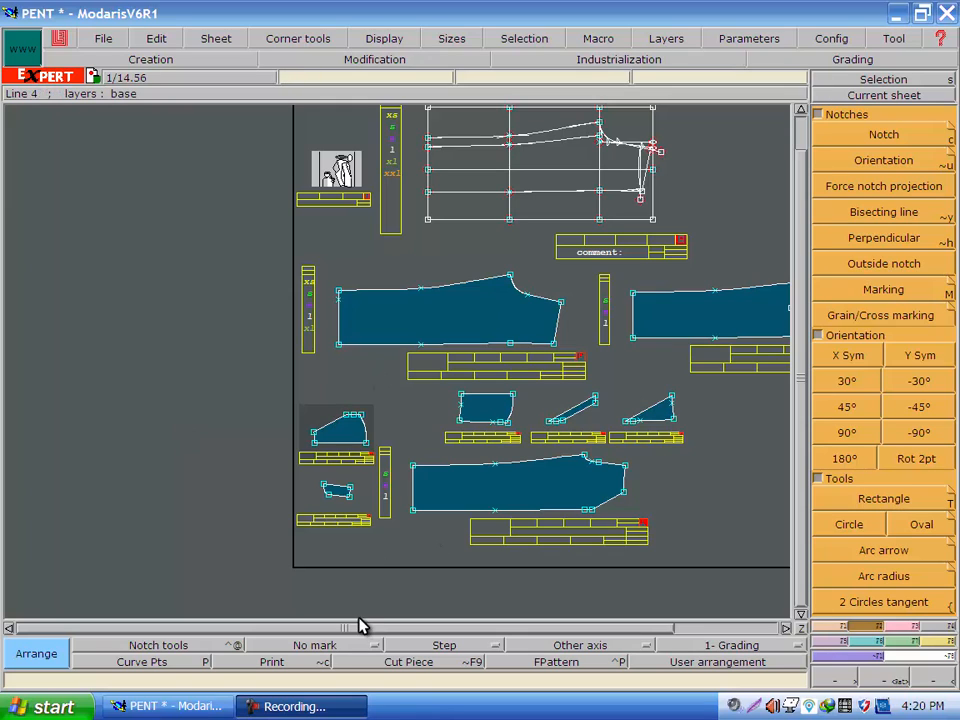
# - Join the lower edge of the small pocket piece PENT9 to the upper edge of piece PENT7
pyautogui.moveTo(380, 622); pyautogui.dragTo(381, 622)
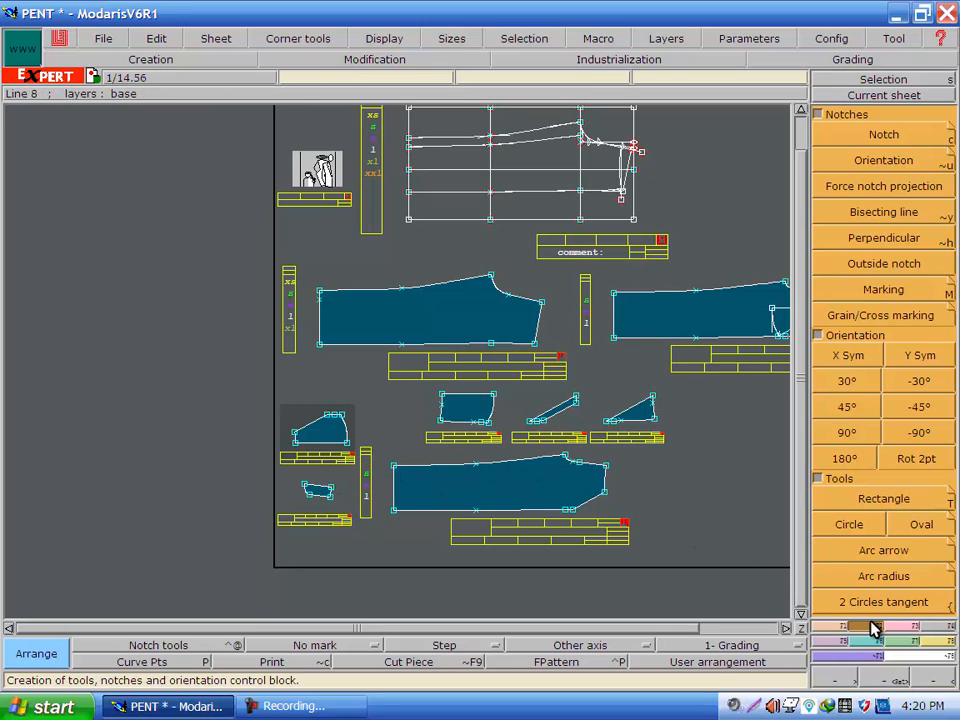
pyautogui.click(835, 648)
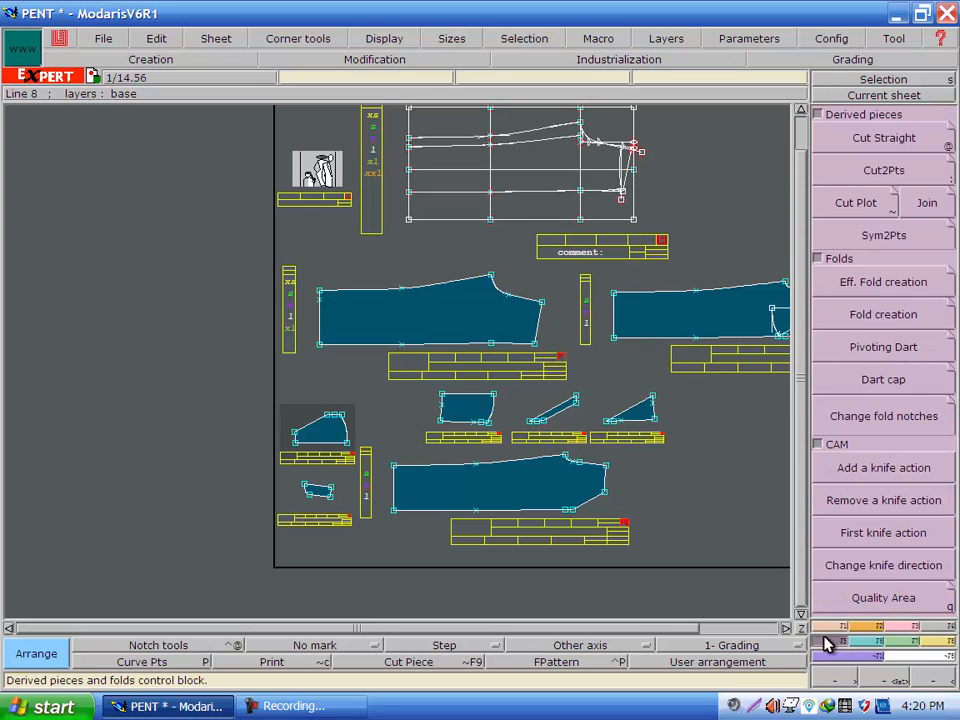
pyautogui.click(934, 206)
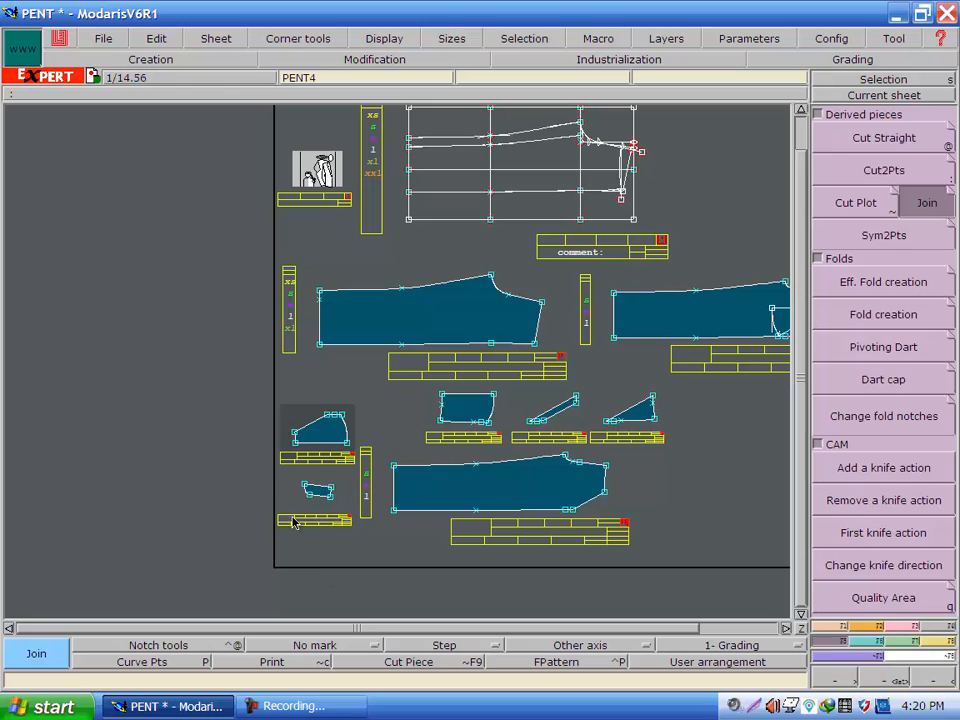
pyautogui.click(296, 445)
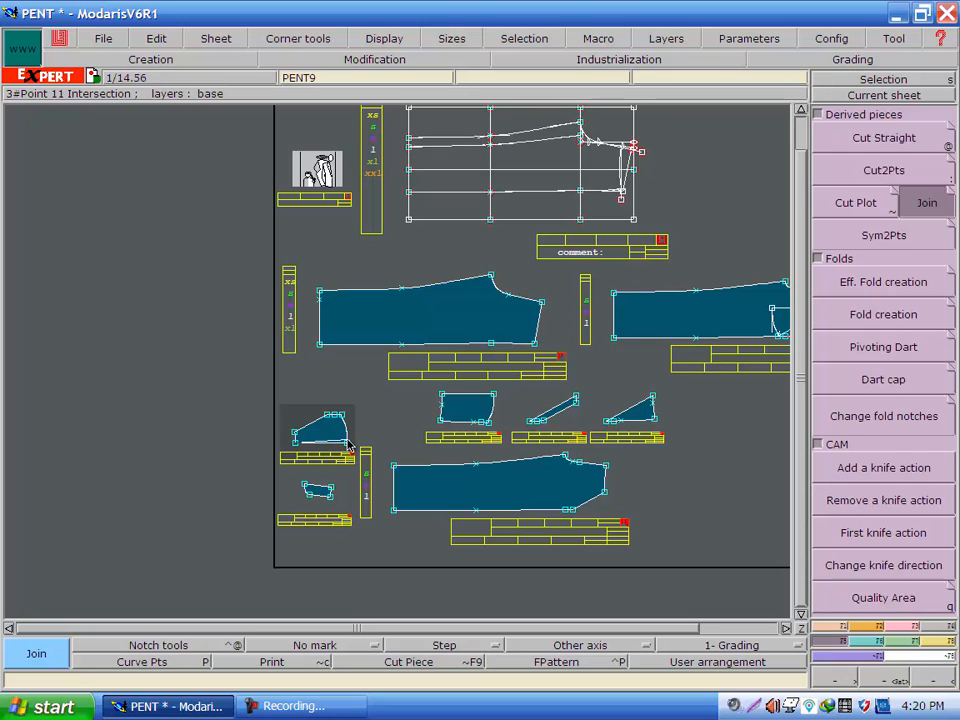
pyautogui.click(347, 444)
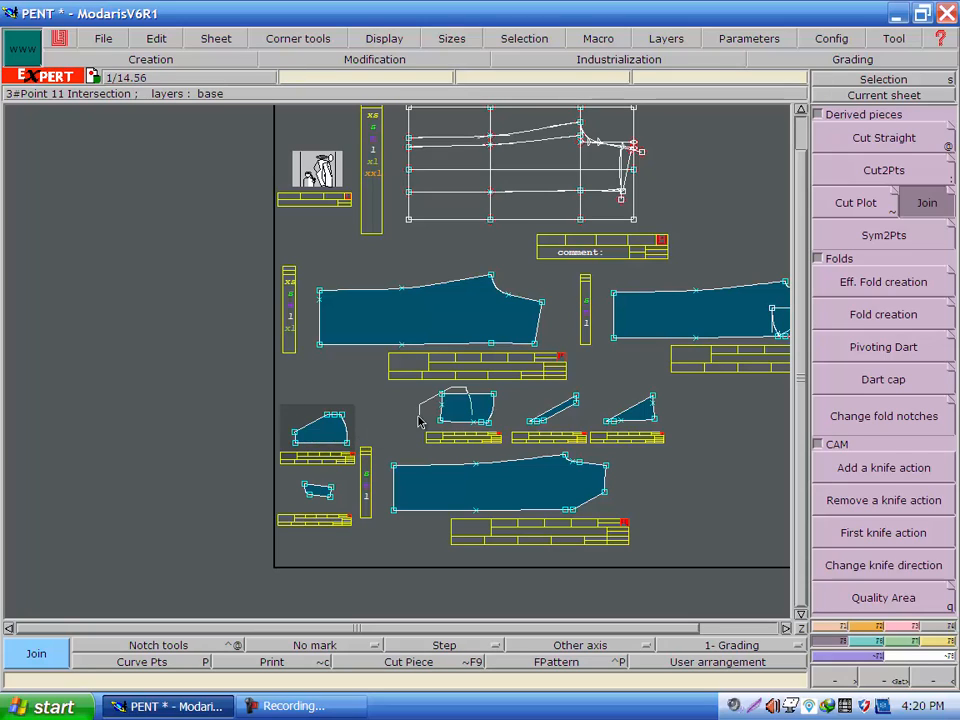
pyautogui.click(449, 397)
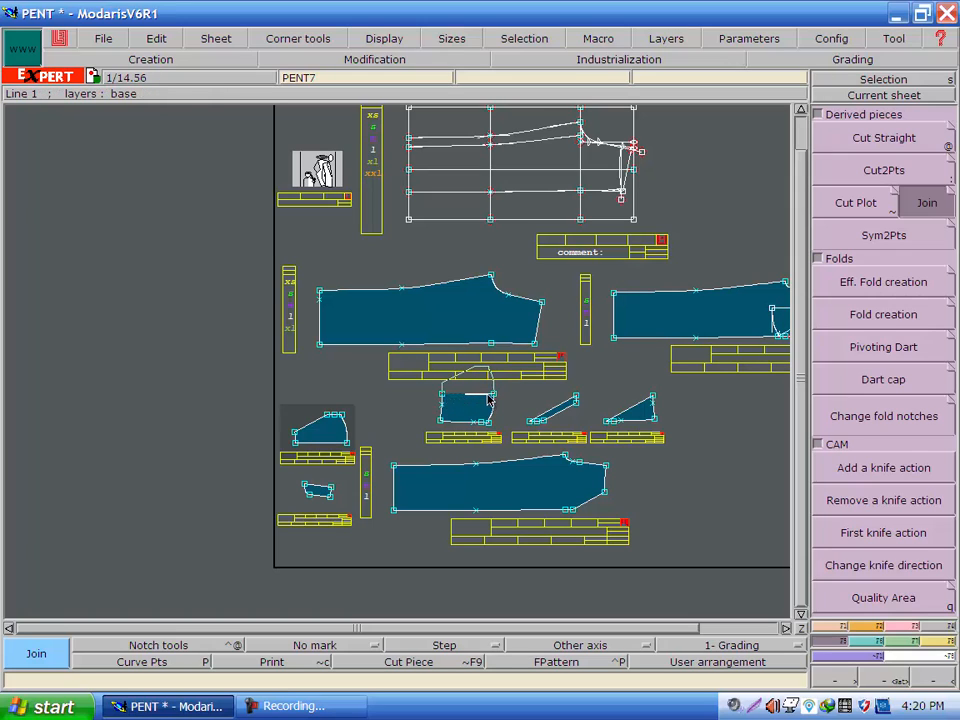
pyautogui.click(494, 397)
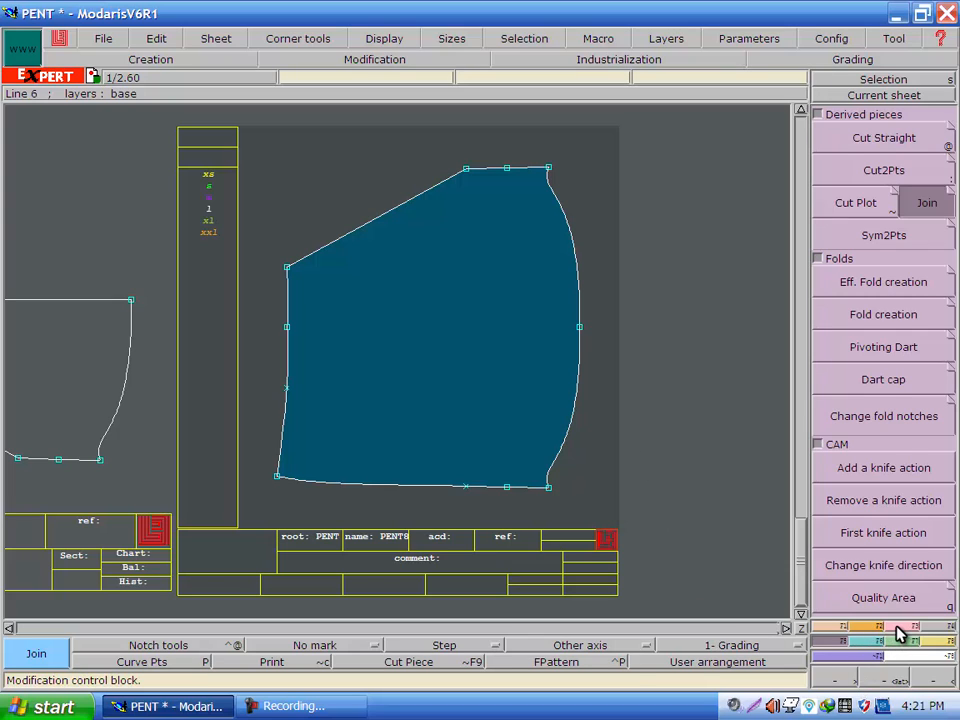
# - Delete the curve points on the lower edge and the straighter side edge of the joined piece PENT8
pyautogui.click(893, 683)
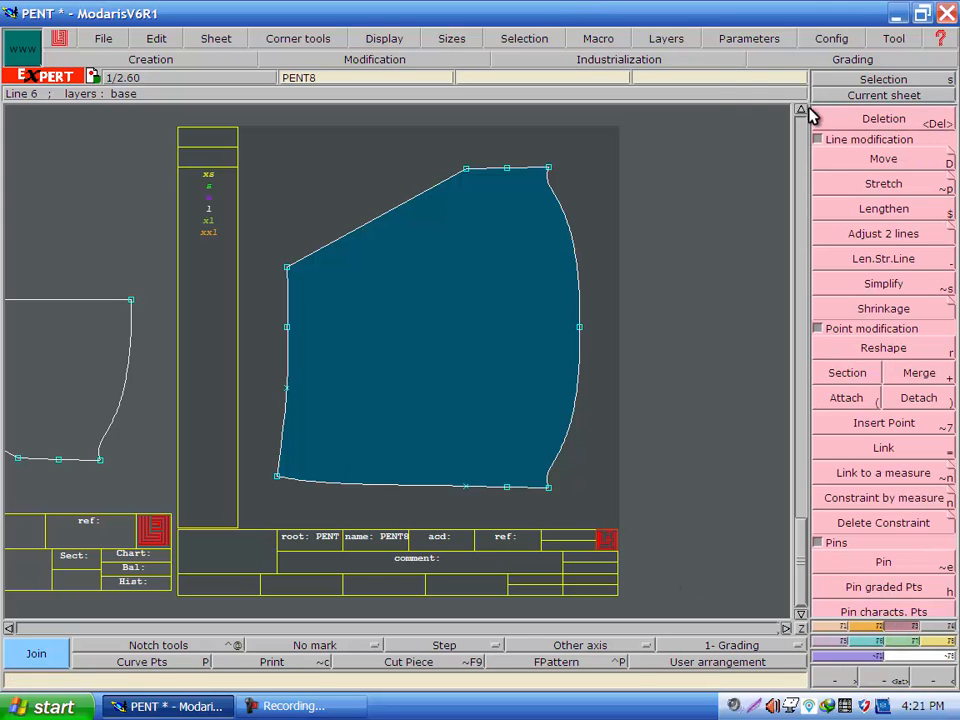
pyautogui.click(887, 124)
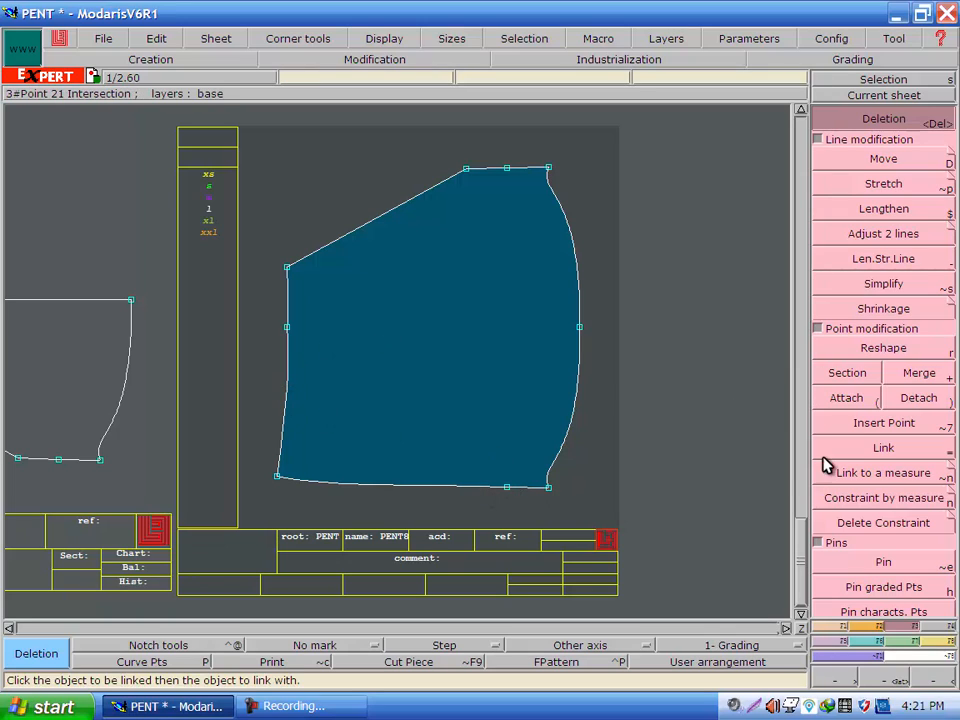
# - Merge the intermediate points on PENT8's upper, lower and two side edges, and delete the leftover curve points from its outline
pyautogui.click(848, 427)
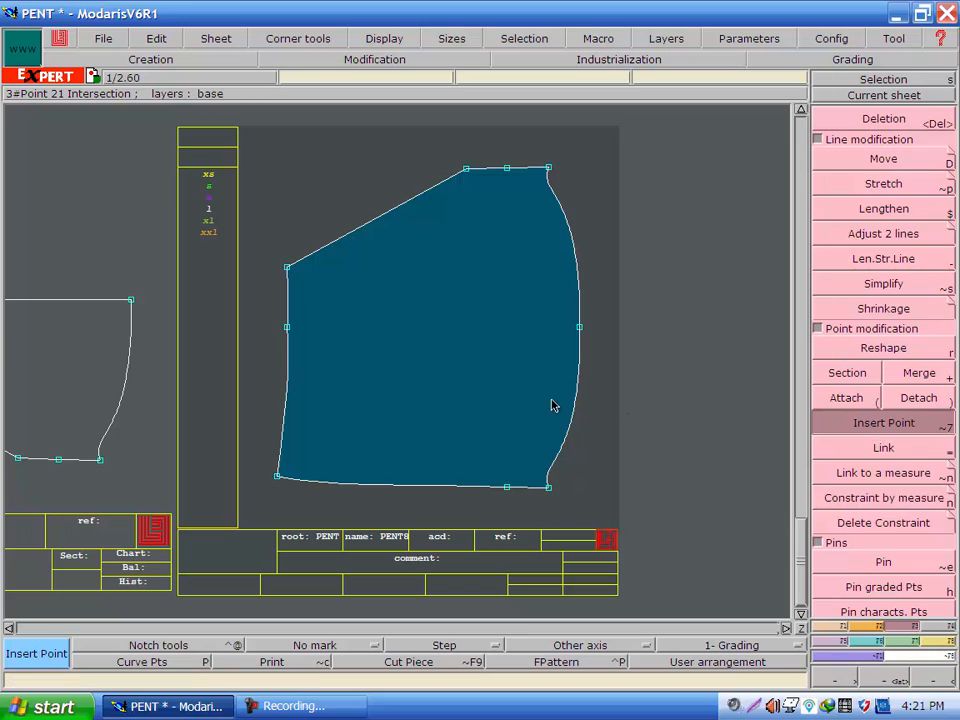
pyautogui.click(893, 376)
pyautogui.click(509, 489)
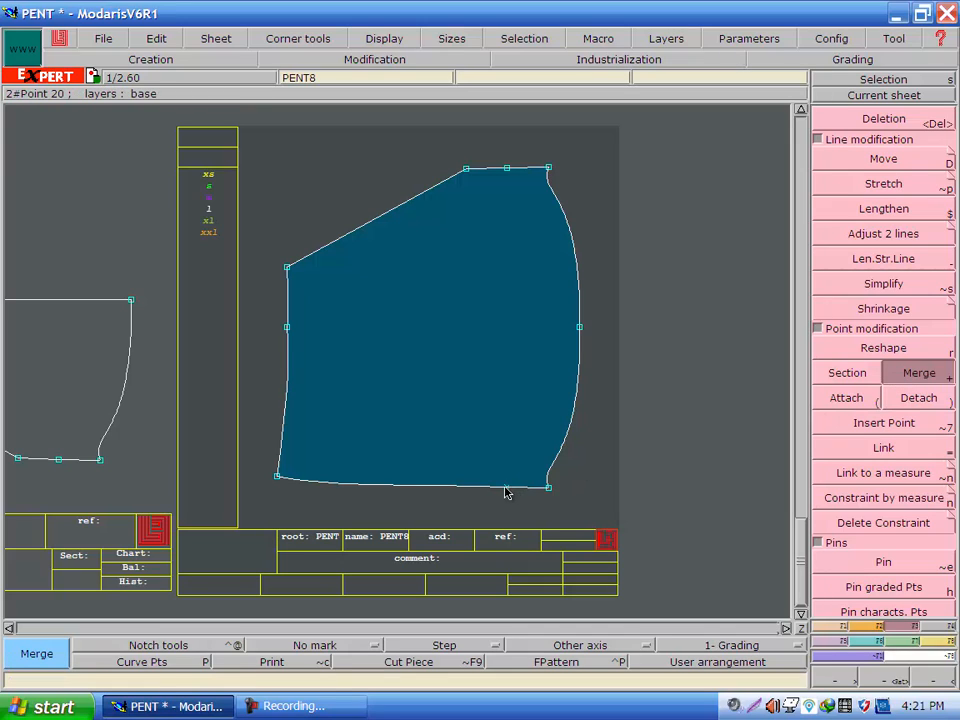
pyautogui.click(580, 331)
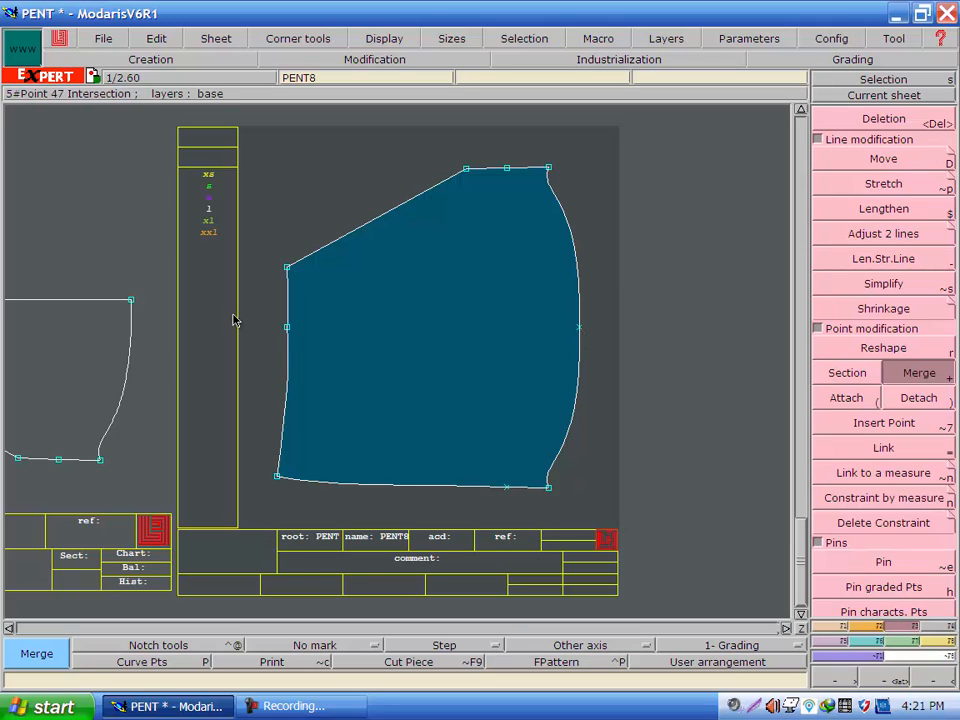
pyautogui.click(287, 330)
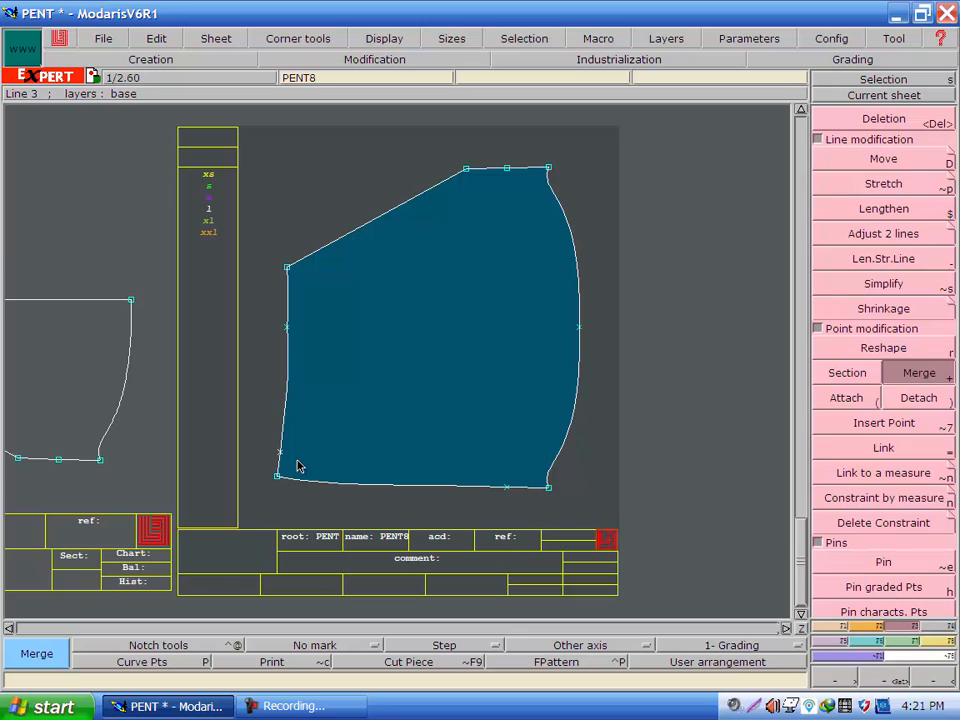
pyautogui.click(505, 170)
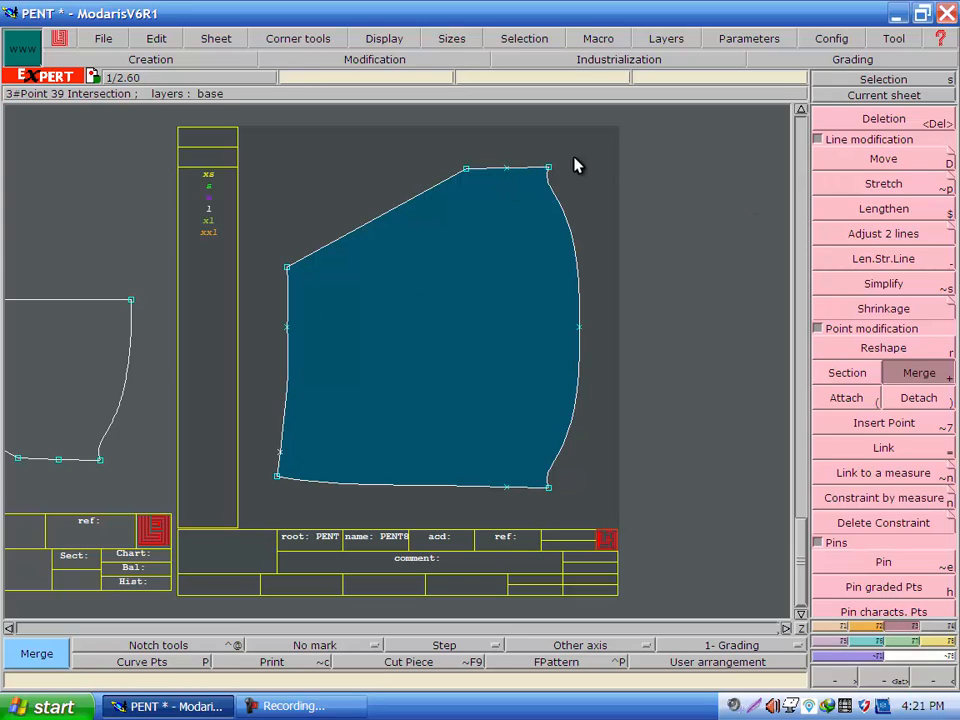
pyautogui.click(869, 119)
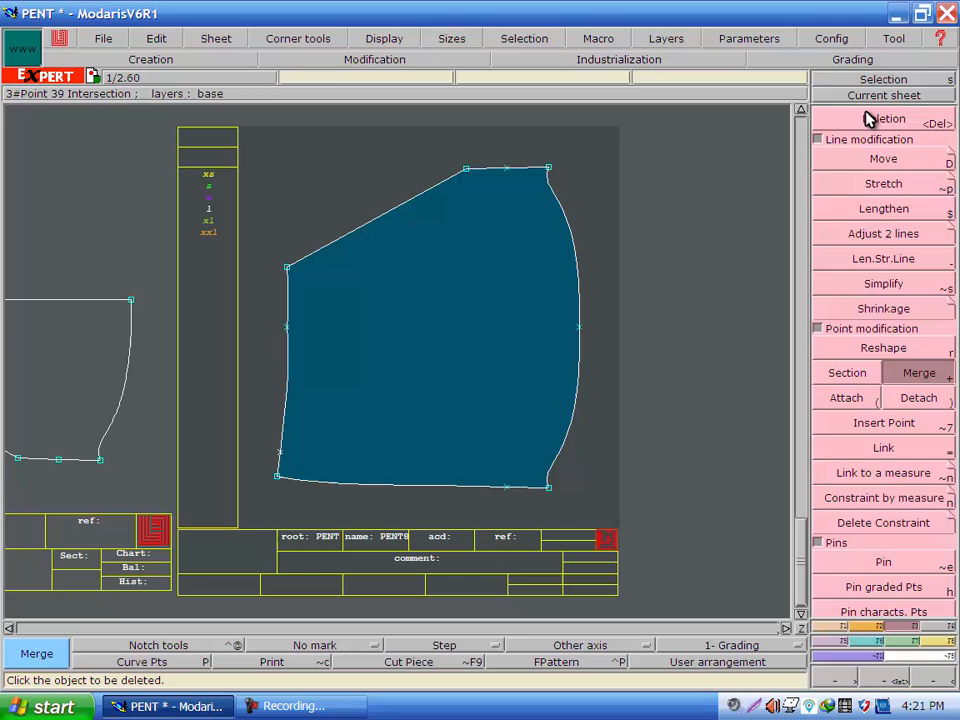
pyautogui.click(506, 166)
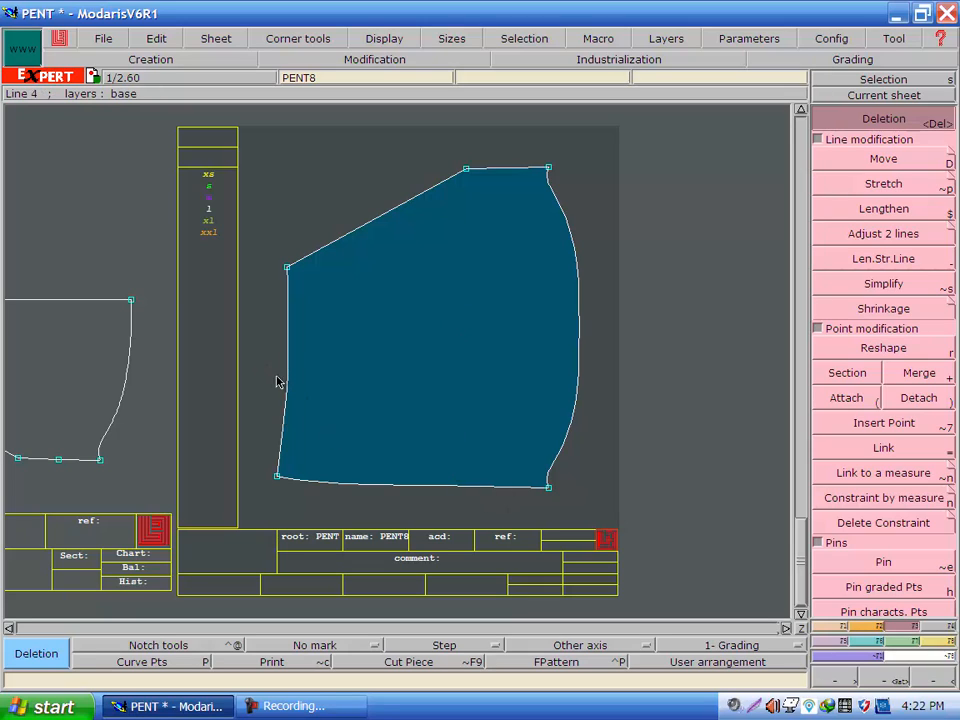
# - Save the PENT model in the save library
pyautogui.click(116, 39)
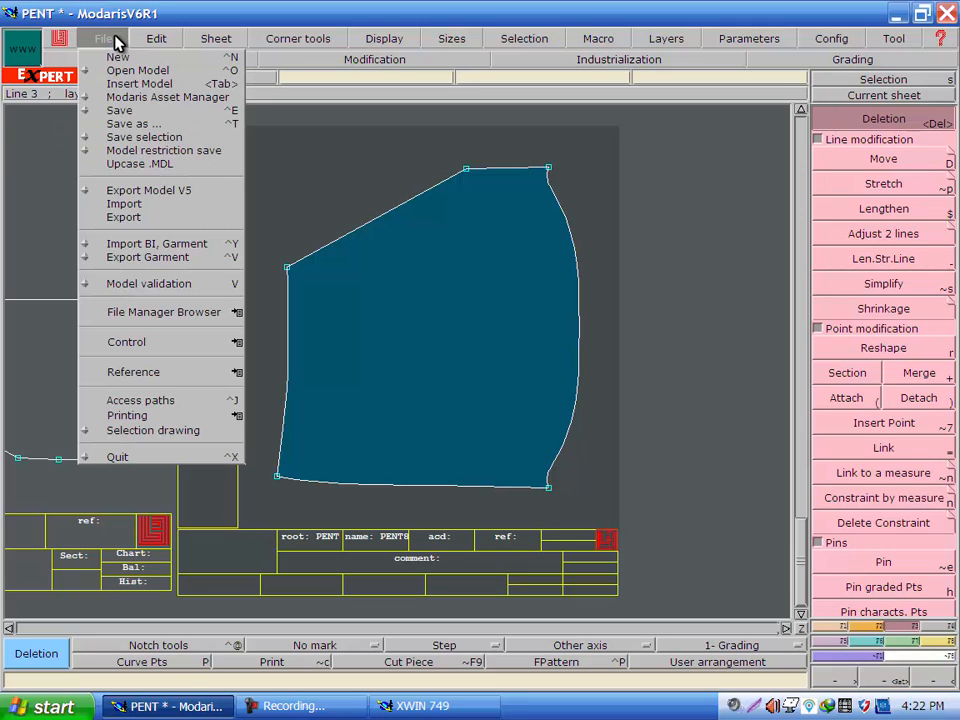
pyautogui.click(112, 110)
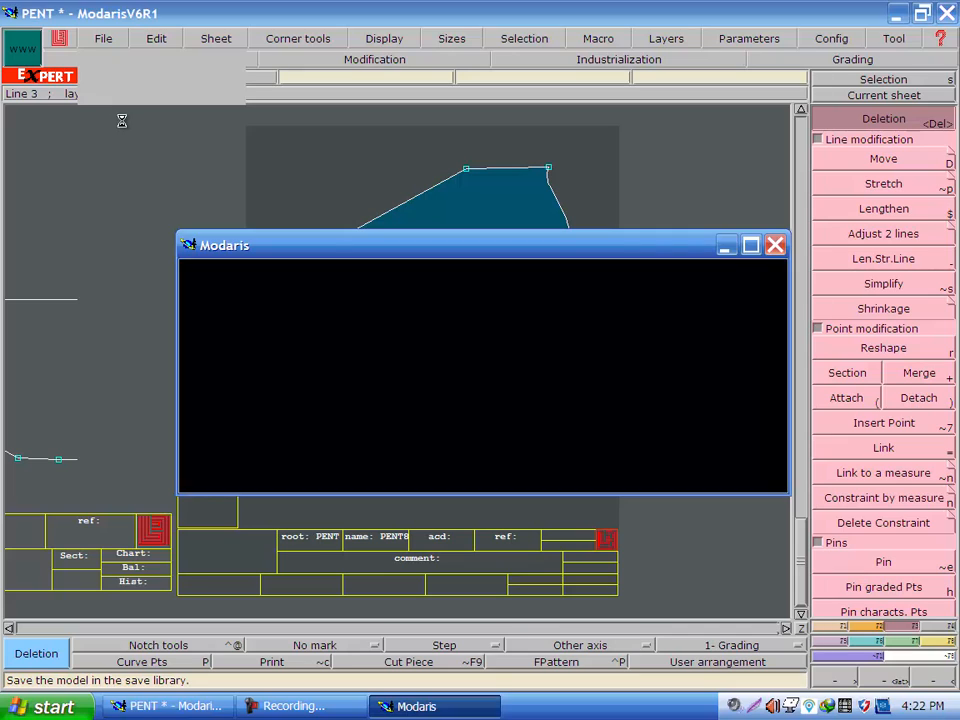
pyautogui.click(384, 458)
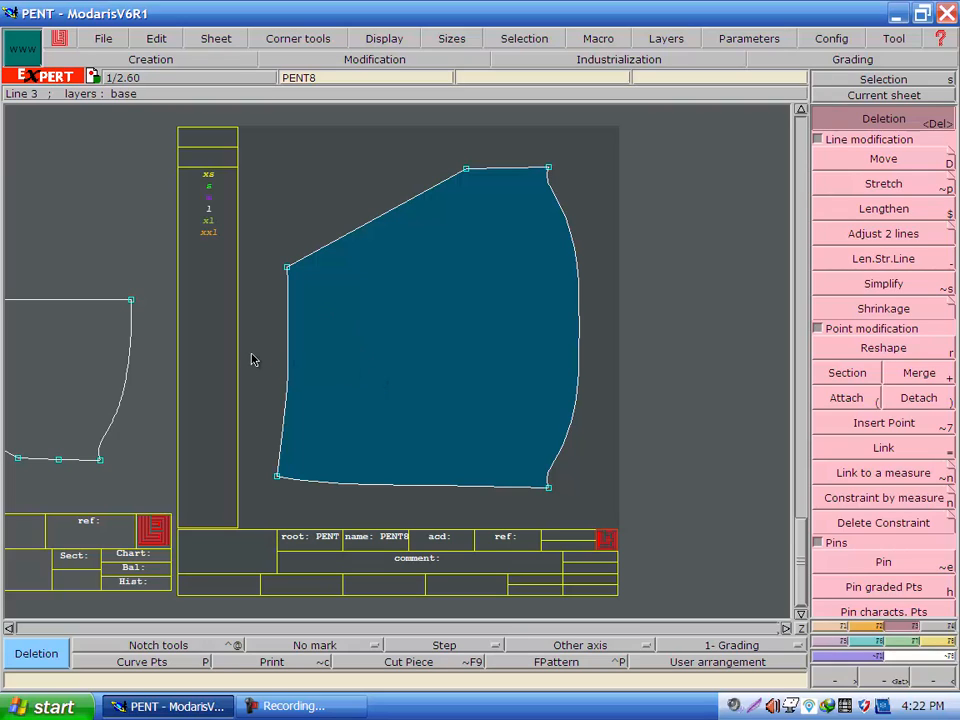
# - Delete the loose PENT9 outline sheet lying beside the joined PENT8 piece
pyautogui.click(926, 684)
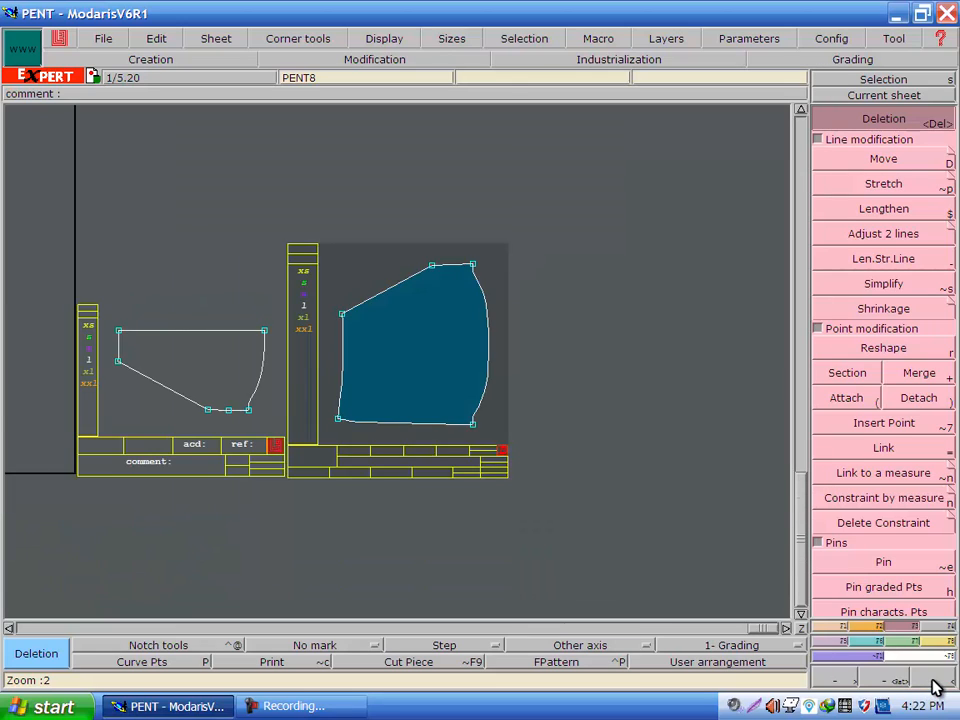
pyautogui.click(935, 686)
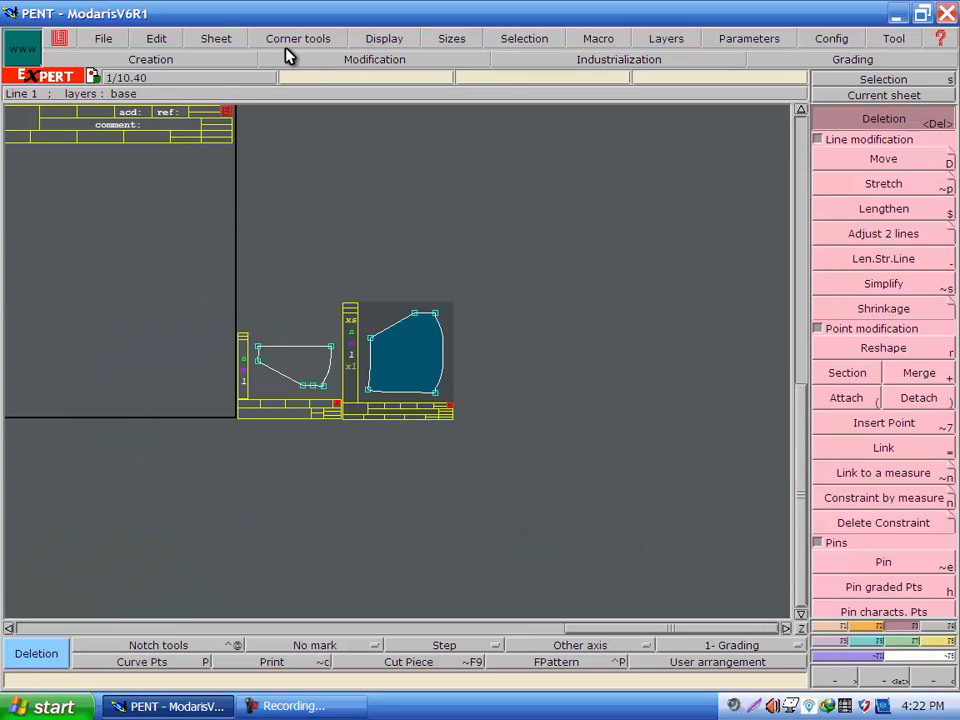
pyautogui.click(205, 38)
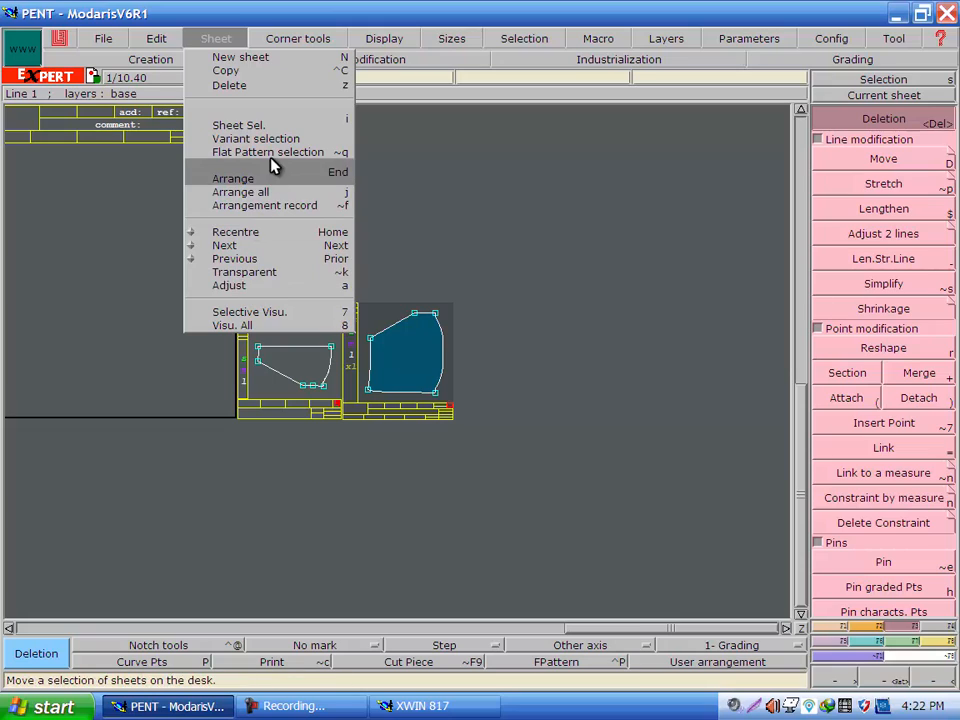
pyautogui.click(275, 86)
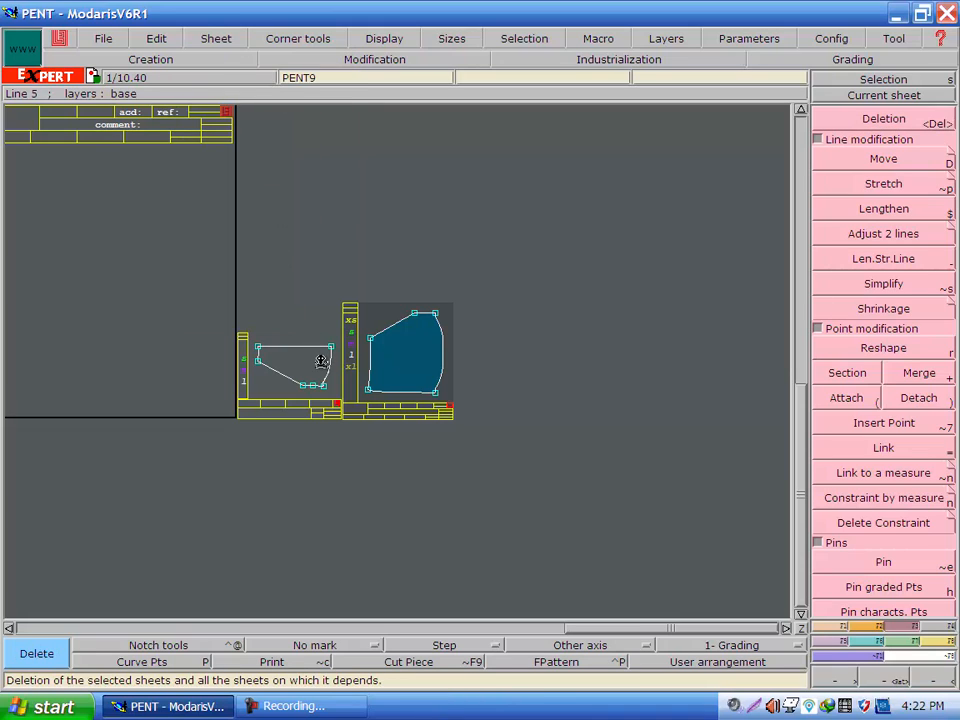
pyautogui.click(320, 343)
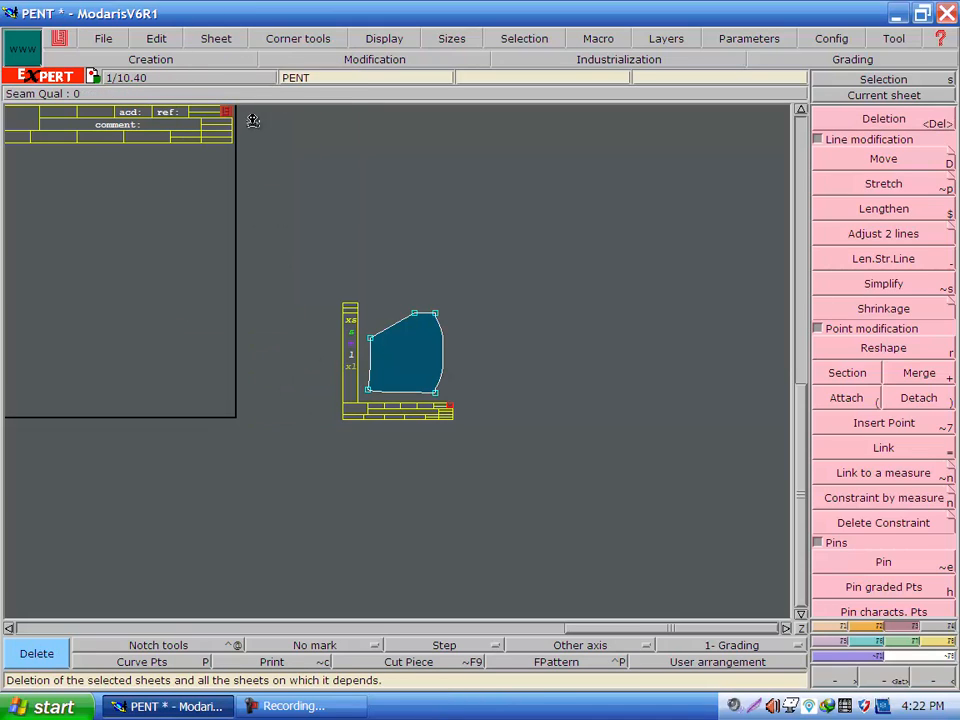
# - Delete the two original pocket pieces PENT9 and PENT7 along with their outline sheets, and automatically arrange all sheets on the desk
pyautogui.click(923, 684)
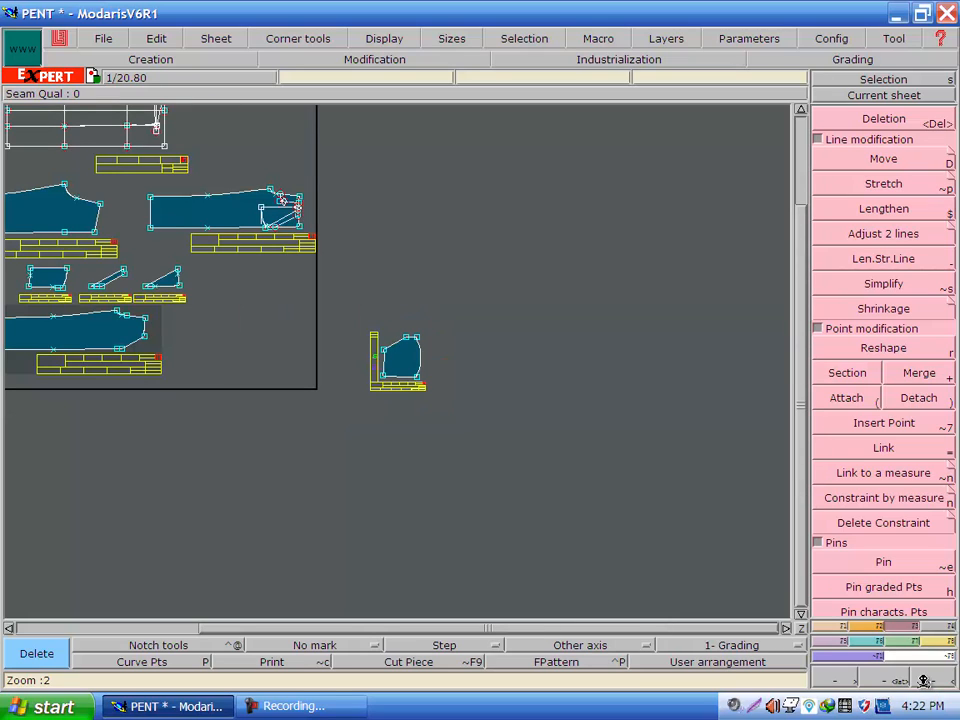
pyautogui.click(951, 675)
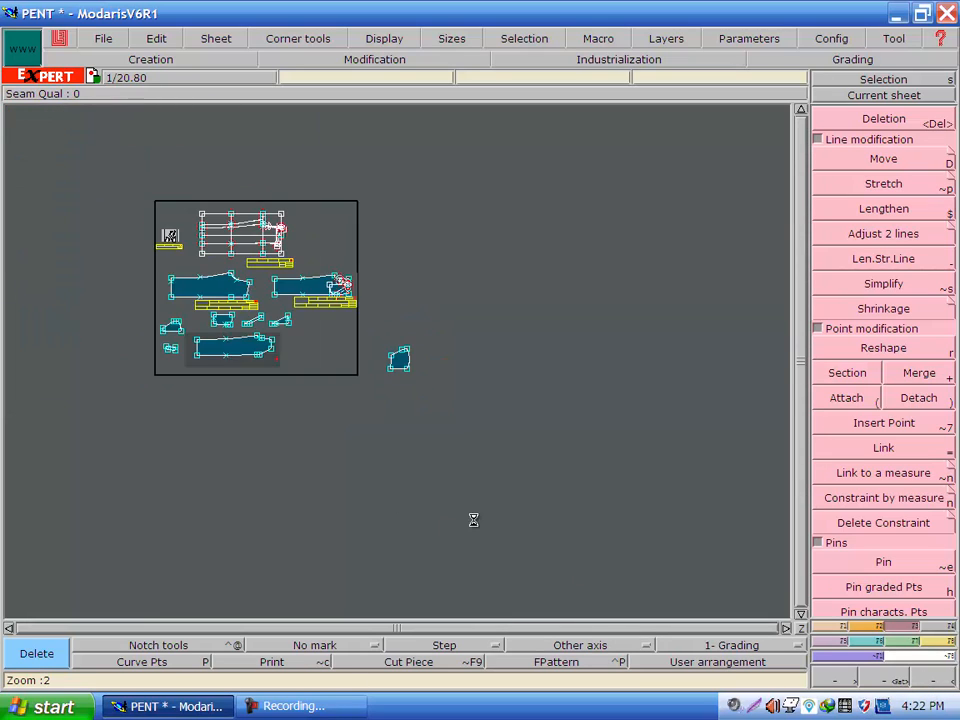
pyautogui.click(176, 325)
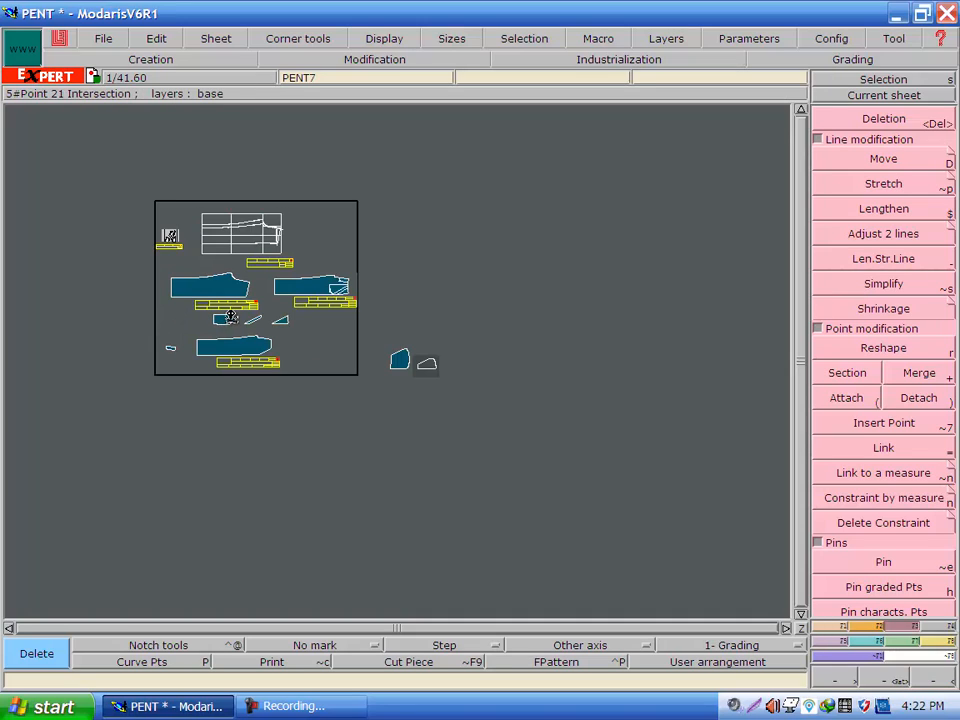
pyautogui.click(224, 319)
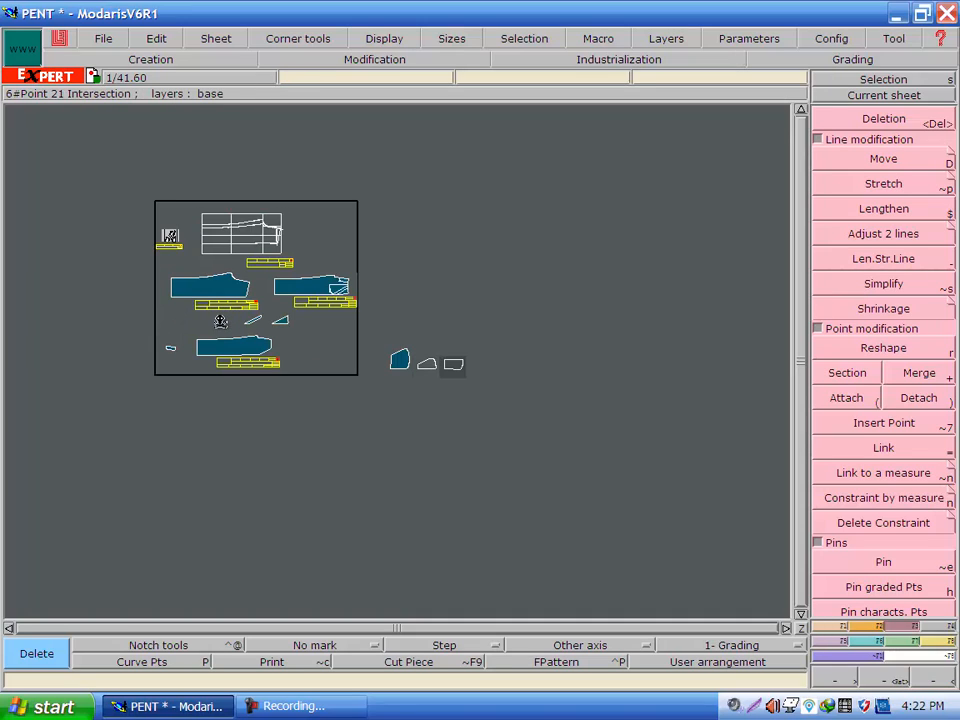
pyautogui.click(449, 368)
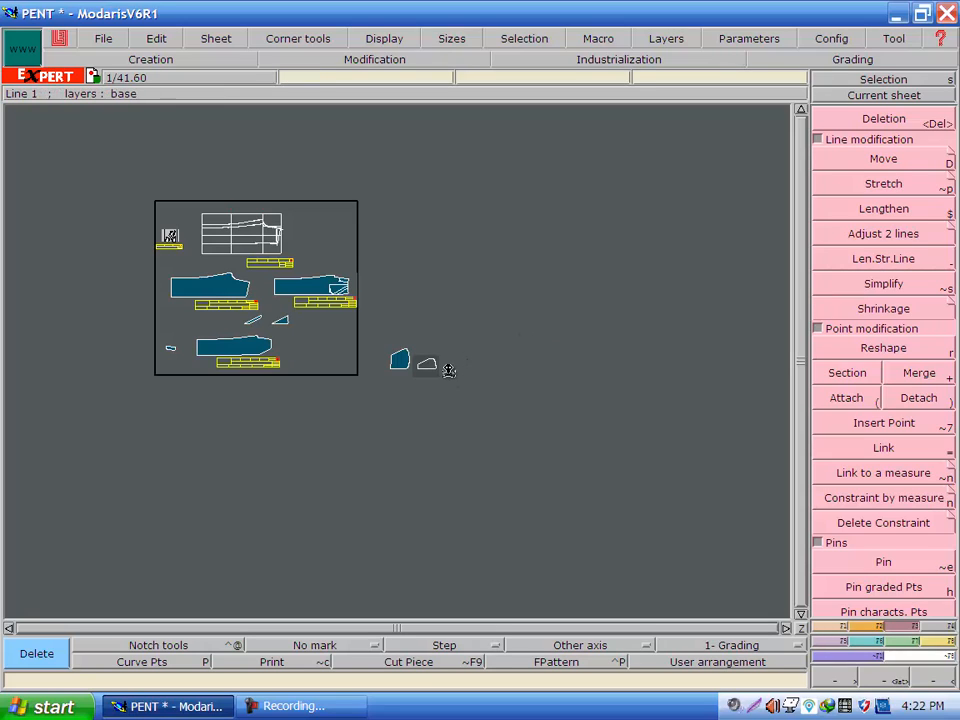
pyautogui.click(428, 362)
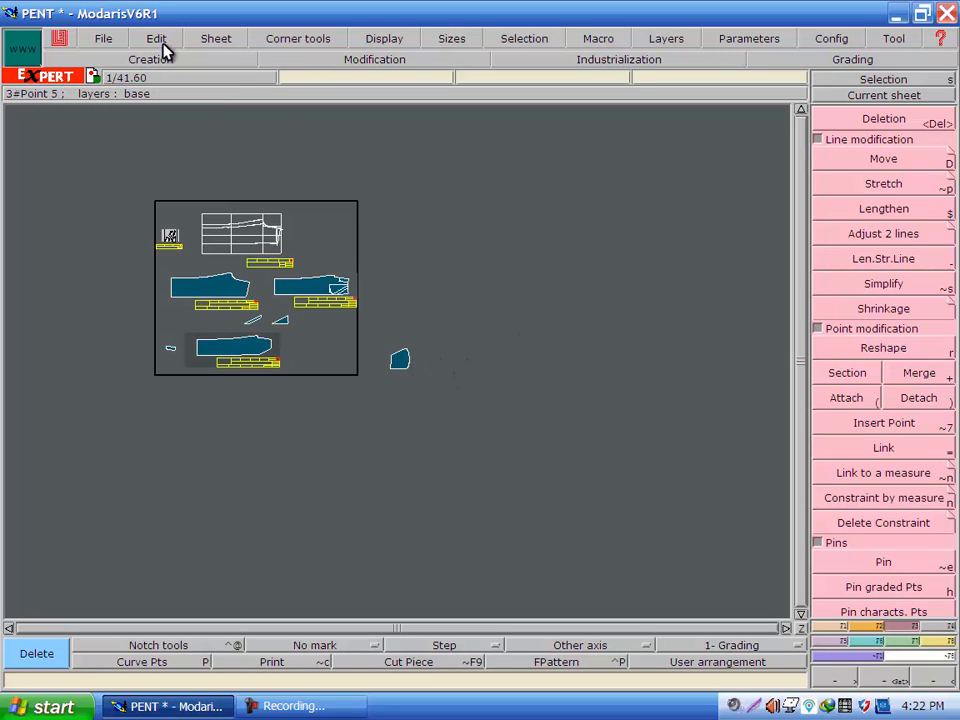
pyautogui.click(212, 42)
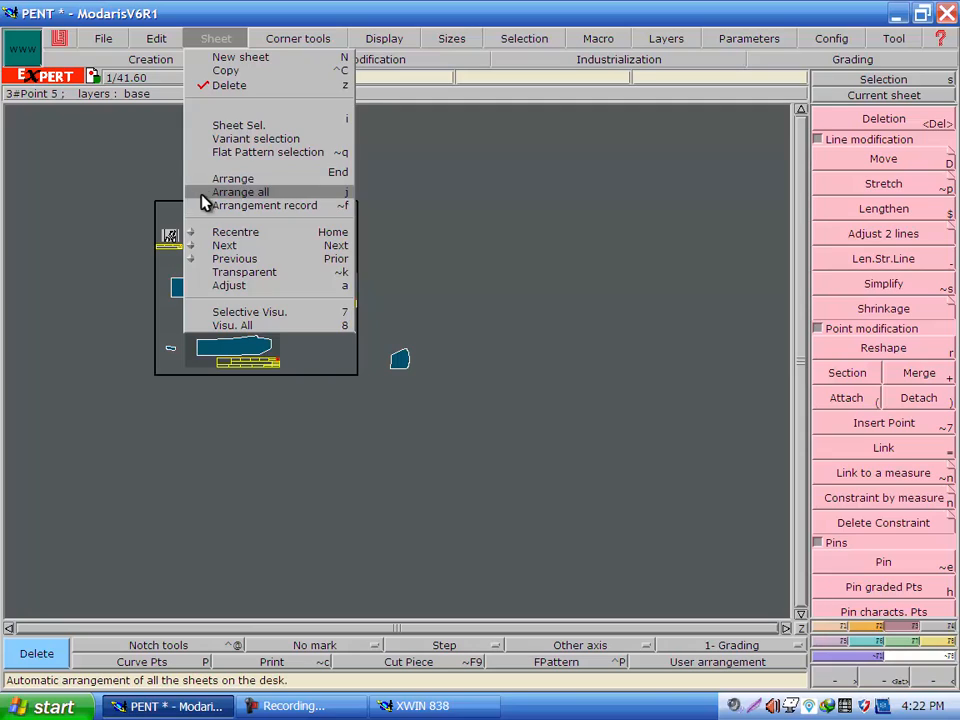
pyautogui.click(240, 192)
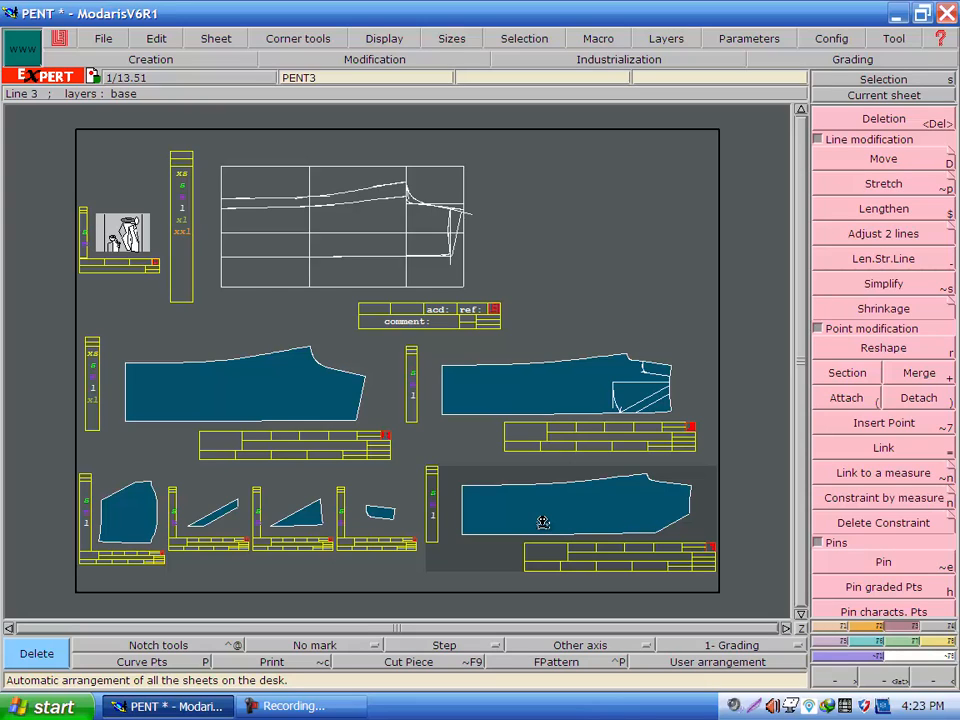
# - Add a 1.5 cm line seam allowance to all outline edges of the PENT3 trouser piece
pyautogui.click(938, 630)
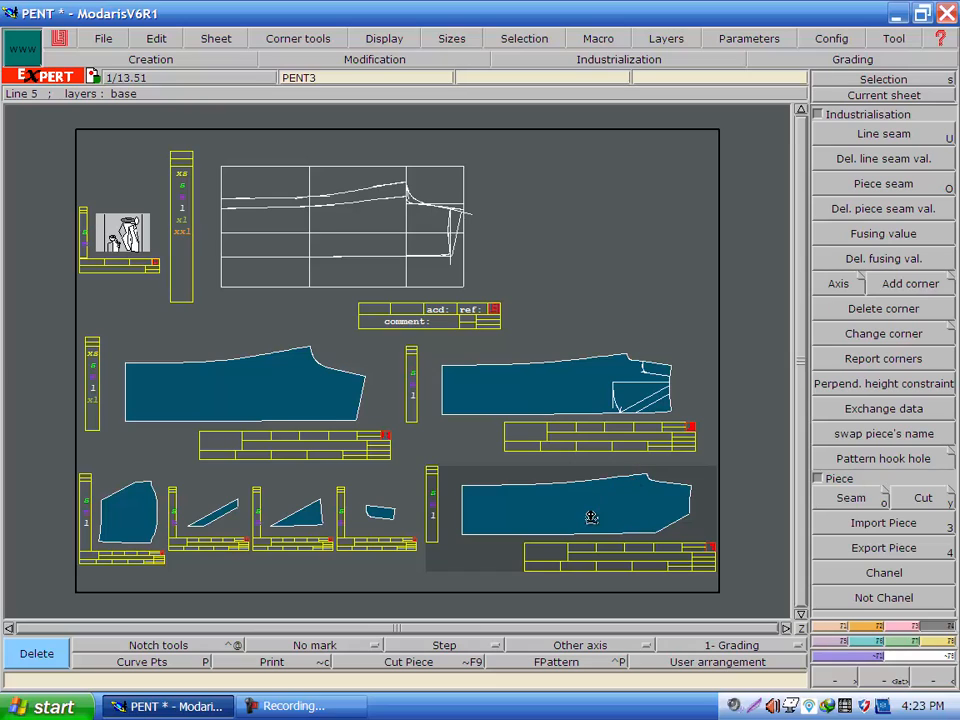
pyautogui.press('Home')
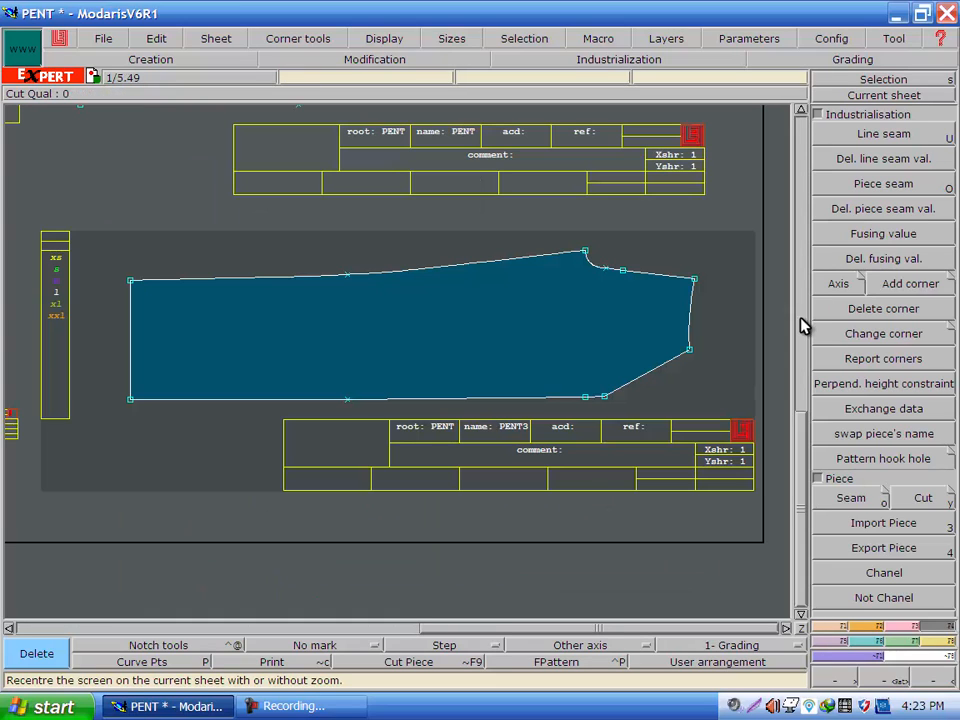
pyautogui.click(869, 138)
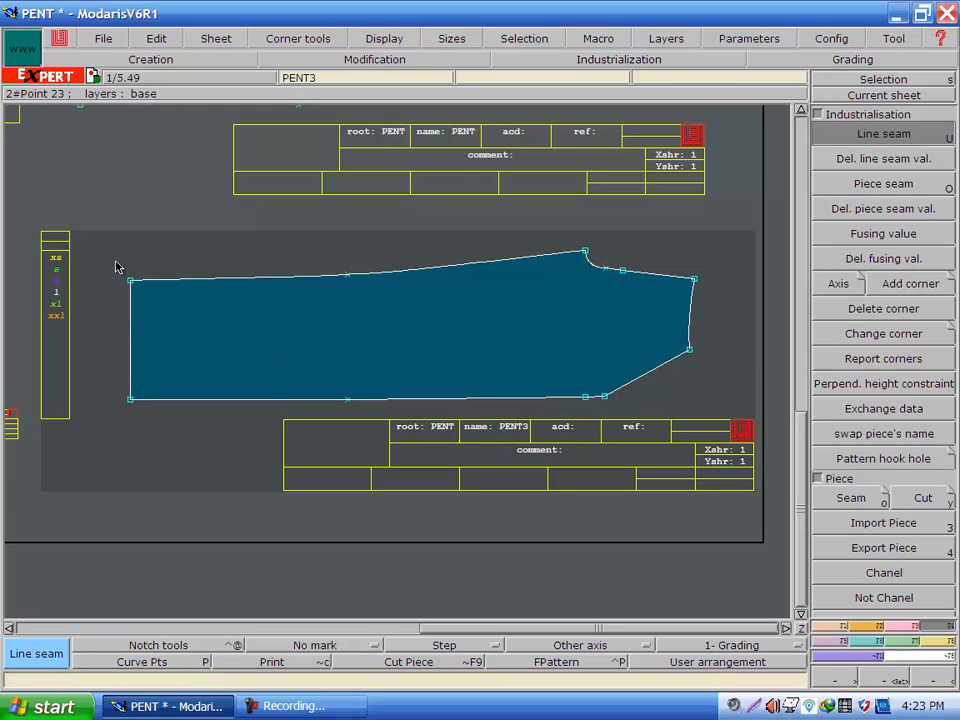
pyautogui.moveTo(111, 257); pyautogui.dragTo(641, 416)
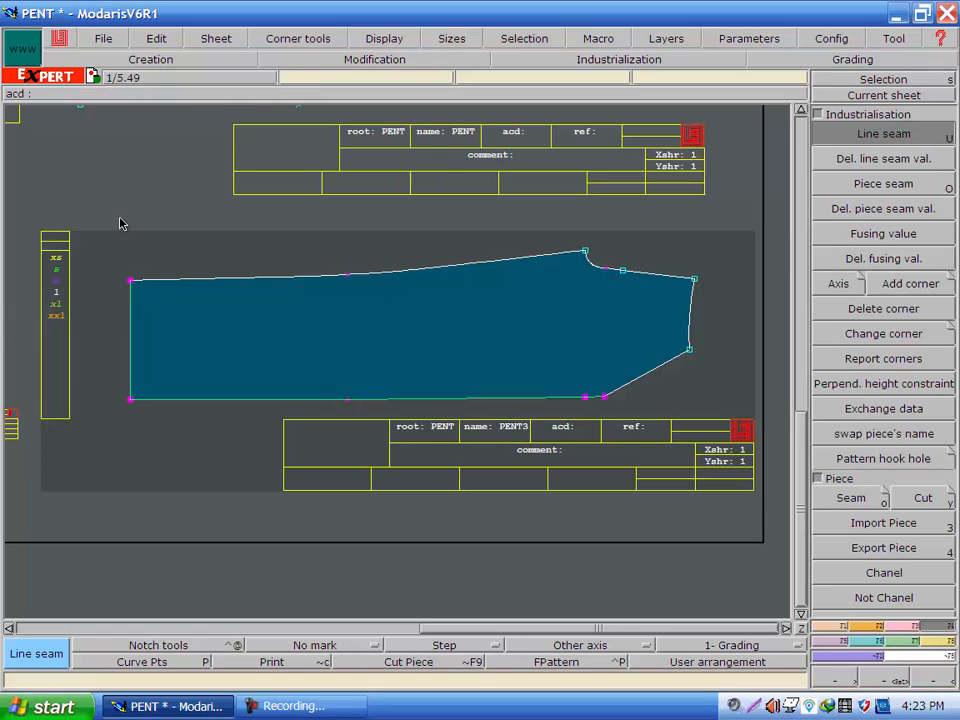
pyautogui.moveTo(120, 219); pyautogui.dragTo(741, 426)
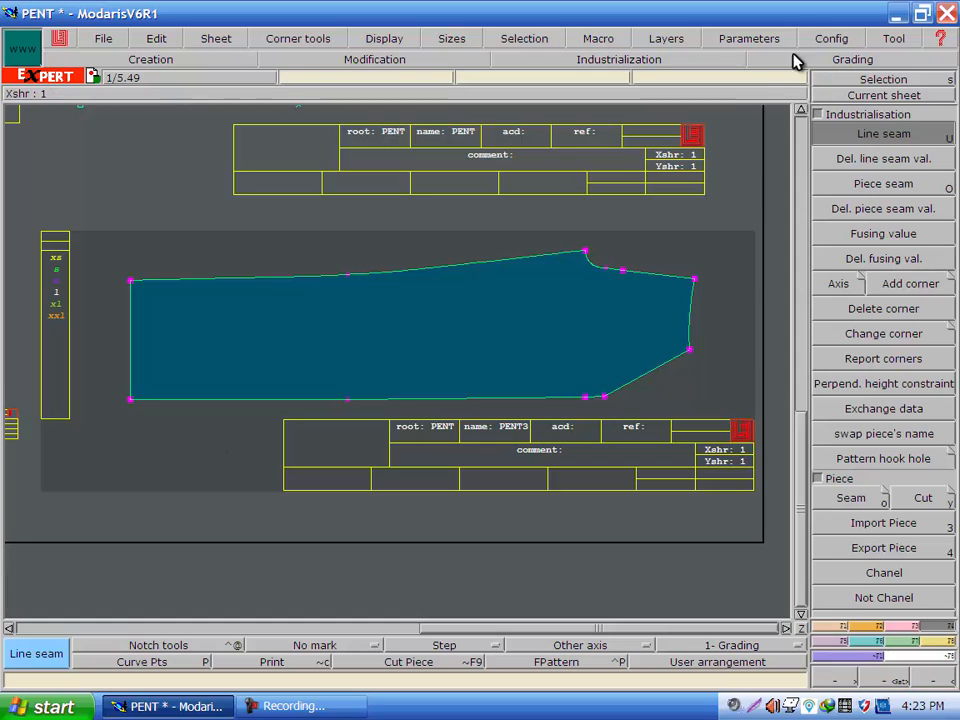
pyautogui.click(423, 400)
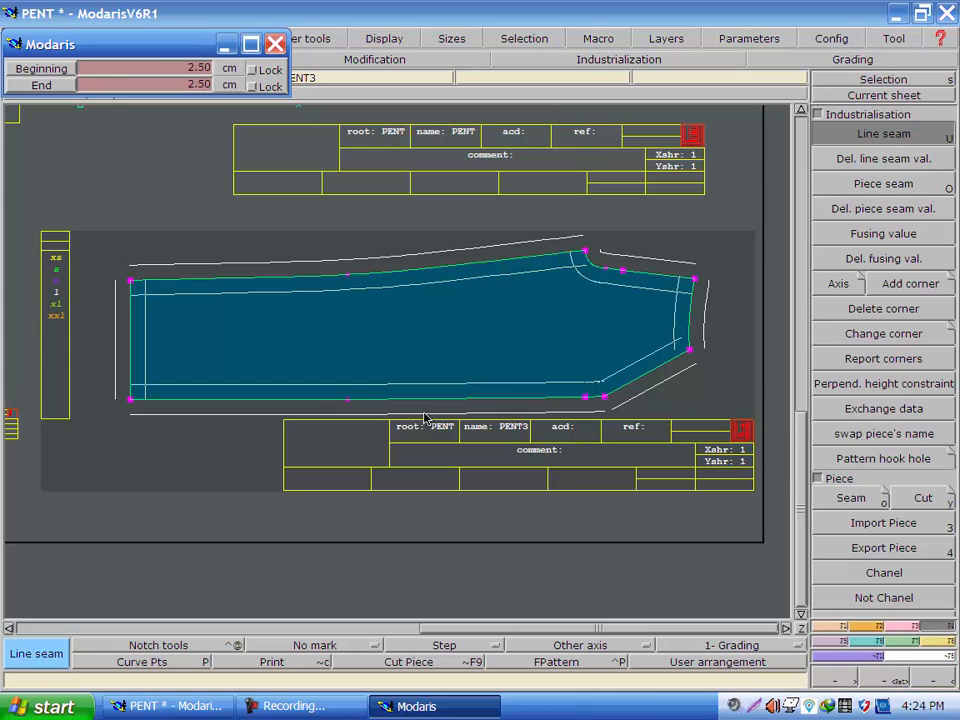
pyautogui.press('BackSpace')
pyautogui.press('BackSpace')
pyautogui.press('BackSpace')
pyautogui.press('BackSpace')
pyautogui.write('1.5')
pyautogui.press('Return')
pyautogui.write('1.5')
pyautogui.press('Return')
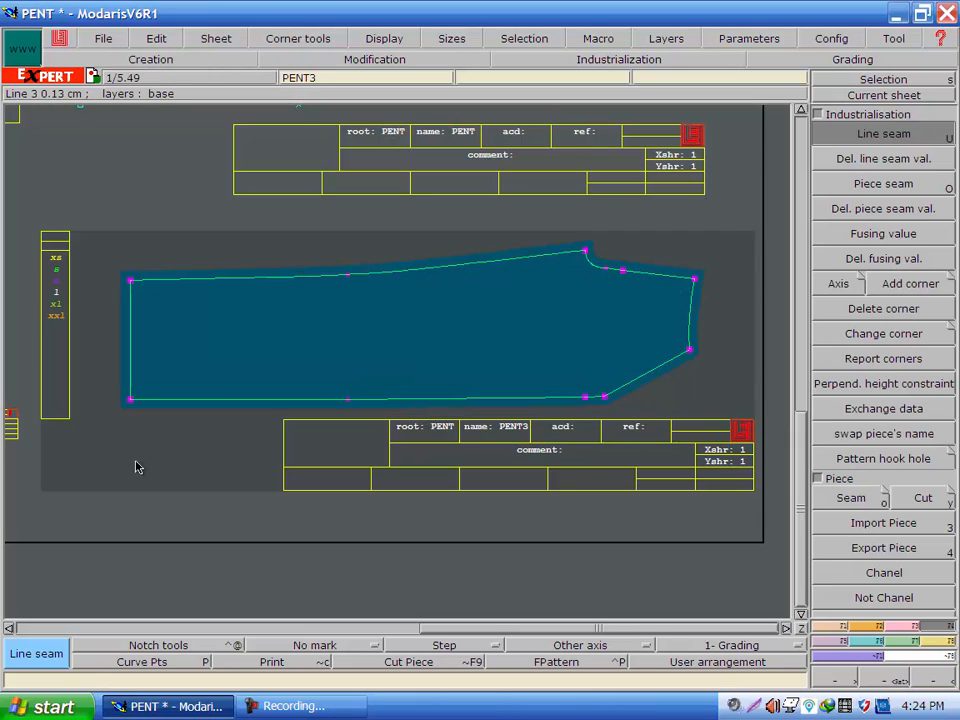
pyautogui.click(179, 432)
# - Set the seam allowance on PENT3's straight hem edge to 3 cm at both ends
pyautogui.click(132, 404)
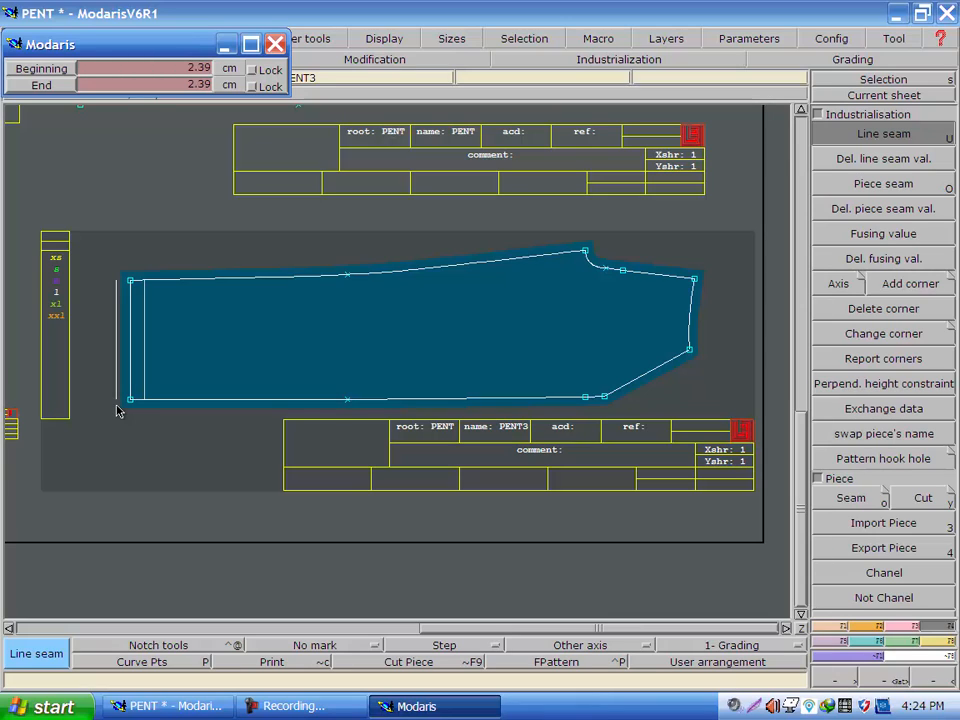
pyautogui.press('Down')
pyautogui.write('3')
pyautogui.press('Down')
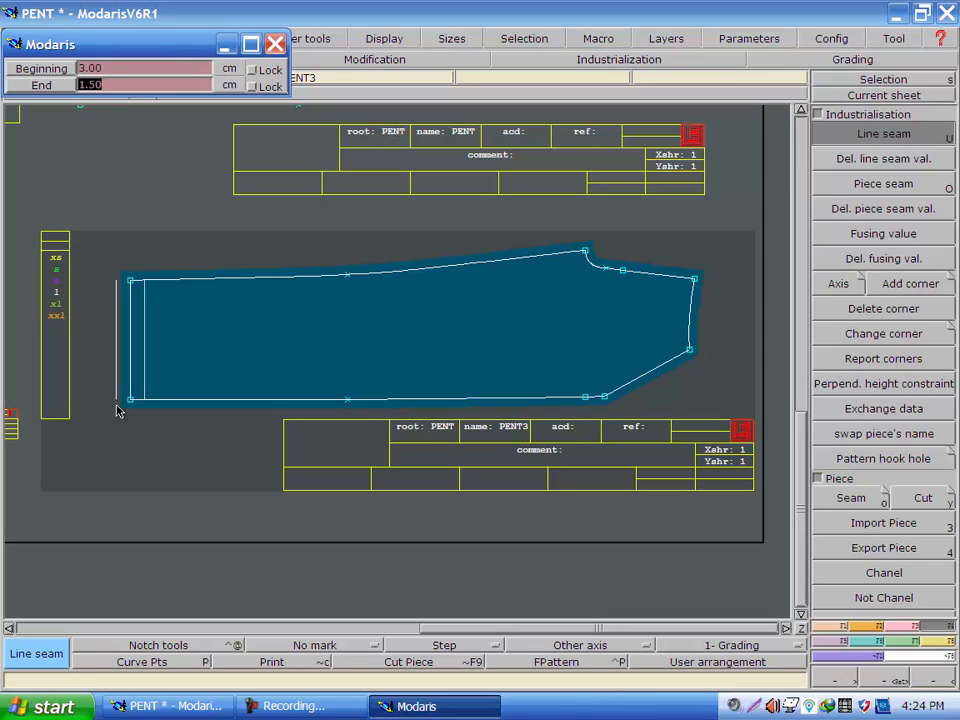
pyautogui.write('1')
pyautogui.press('Return')
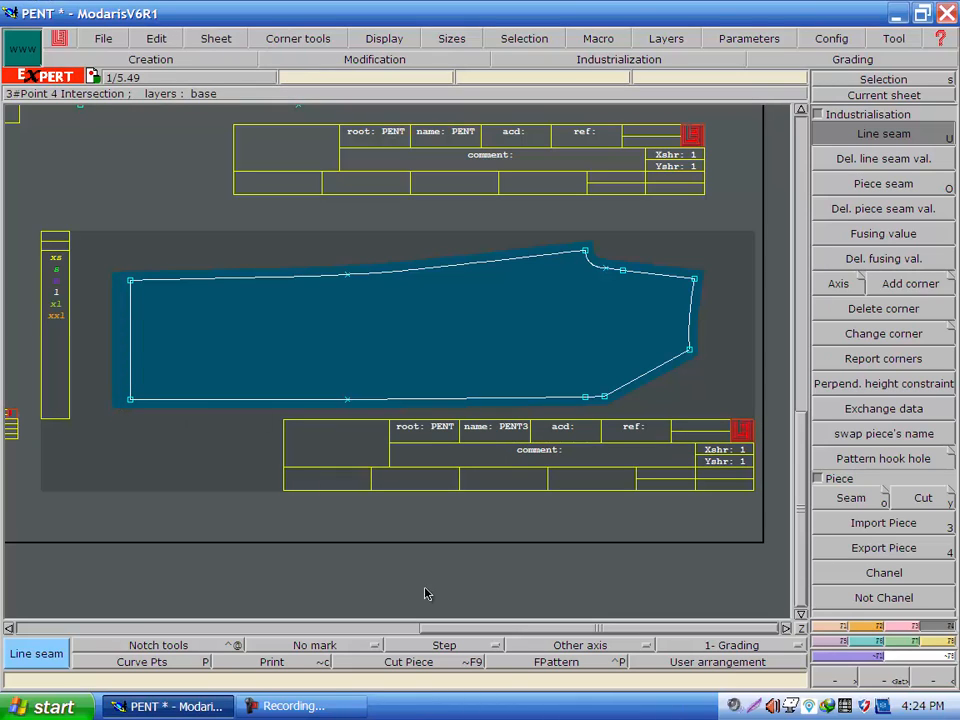
# - Add a 1.5 cm line seam allowance around the whole outline of the PENT8 pocket piece
pyautogui.click(941, 680)
pyautogui.click(941, 680)
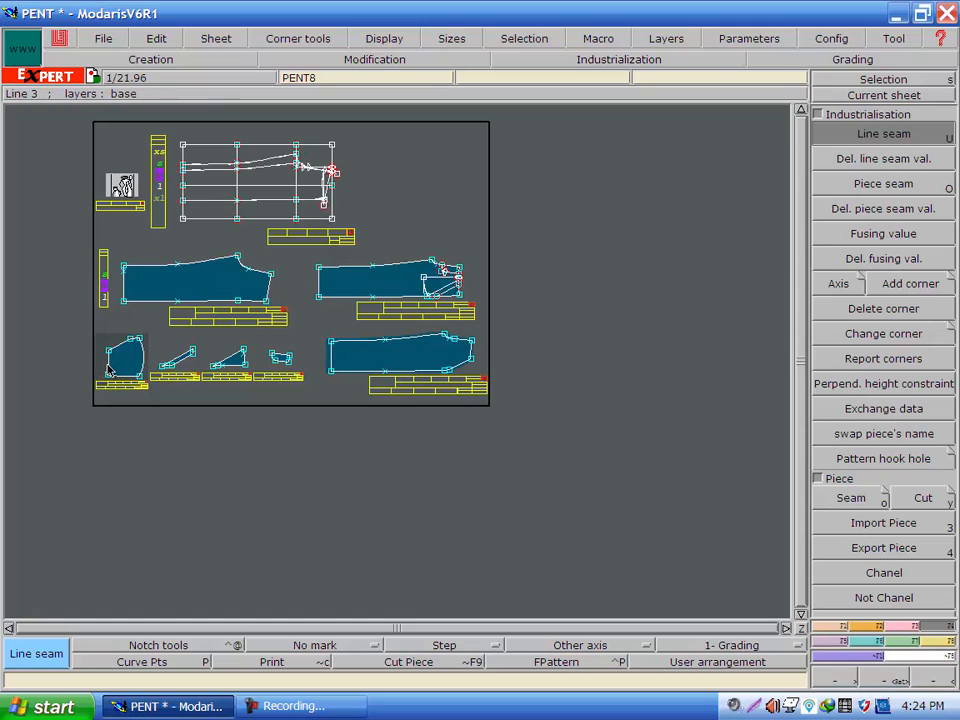
pyautogui.press('Home')
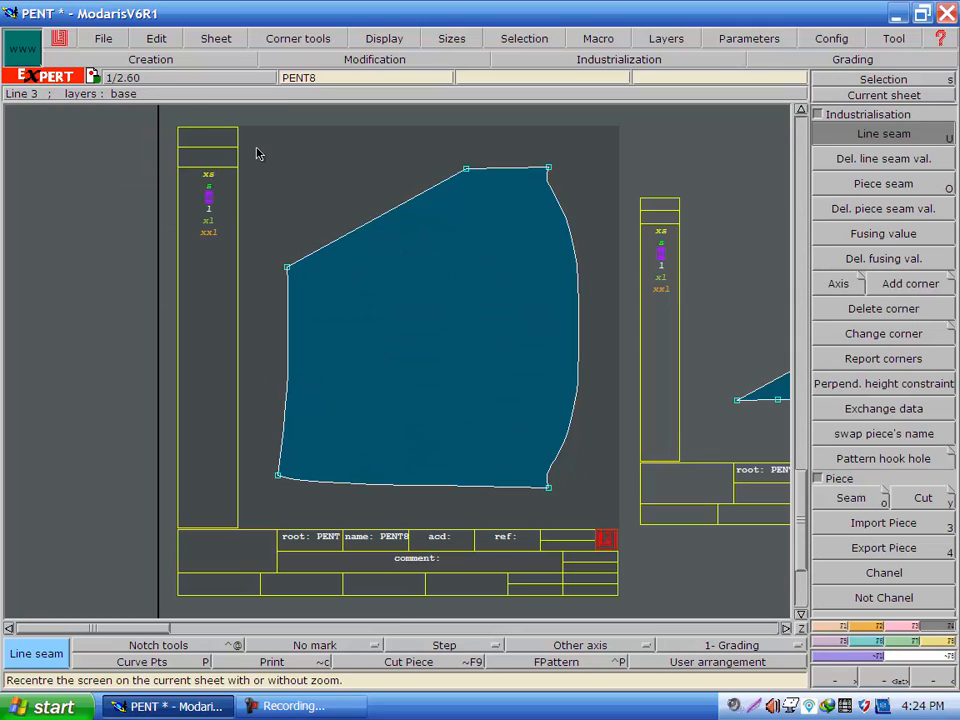
pyautogui.moveTo(239, 128); pyautogui.dragTo(615, 510)
pyautogui.click(492, 487)
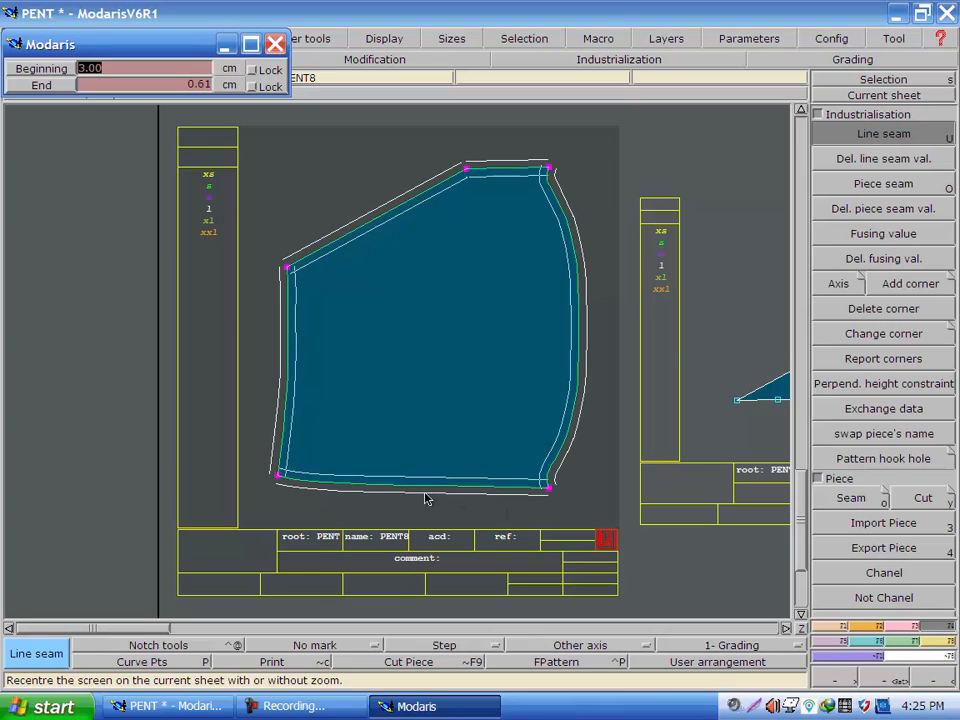
pyautogui.write('1.5')
pyautogui.press('Return')
pyautogui.write('1.5')
pyautogui.press('Return')
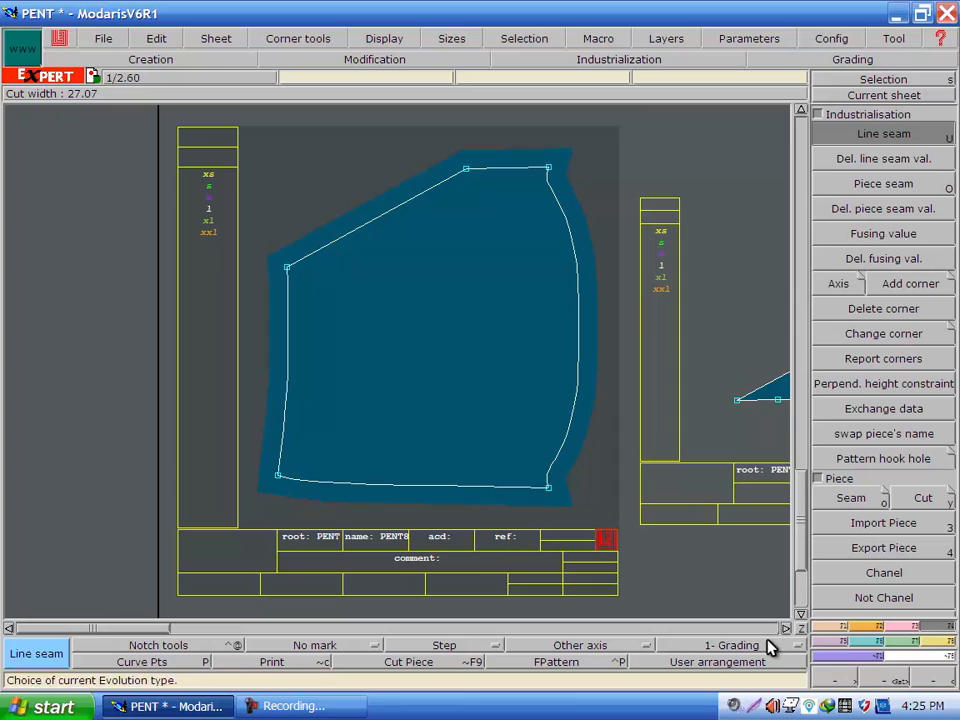
# - Add a 1 cm line seam allowance around the whole outline of the narrow slanted piece PENT6
pyautogui.click(943, 682)
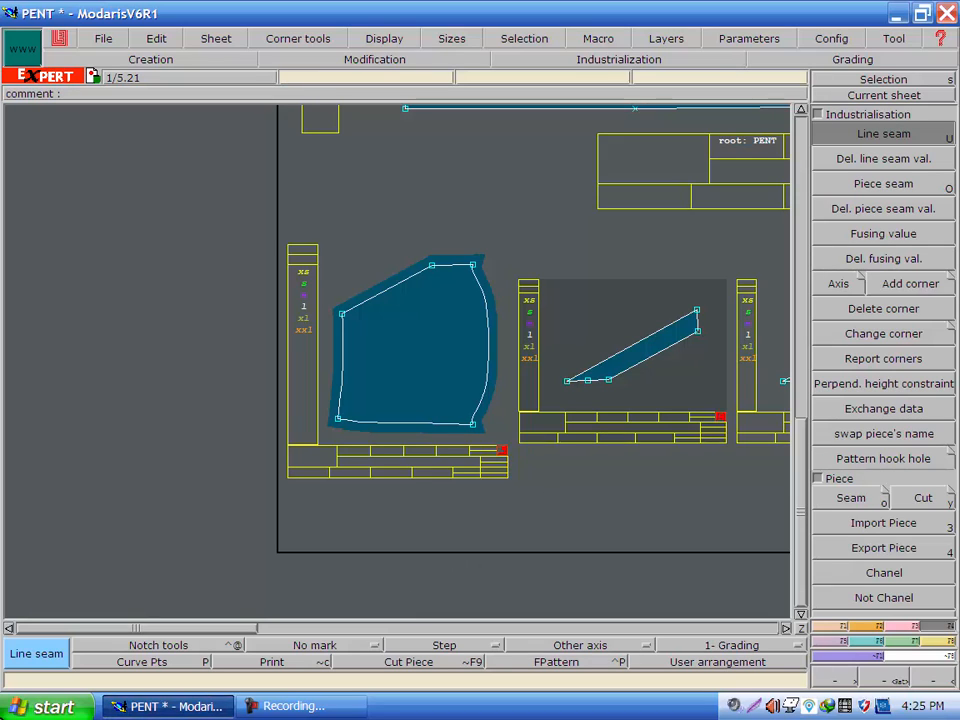
pyautogui.press('Home')
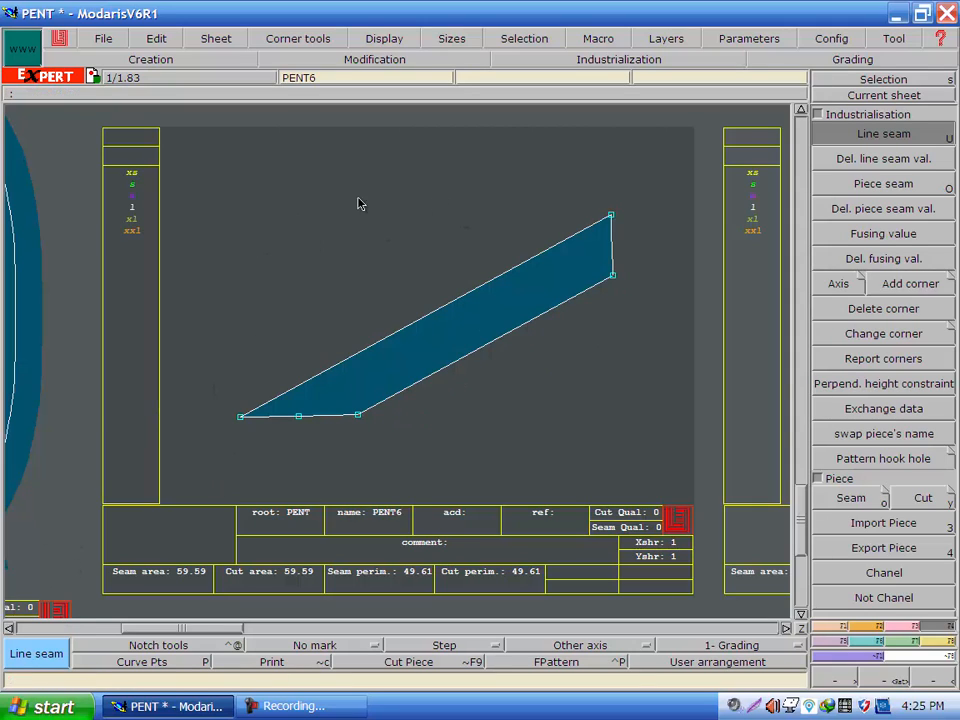
pyautogui.moveTo(184, 194); pyautogui.dragTo(652, 448)
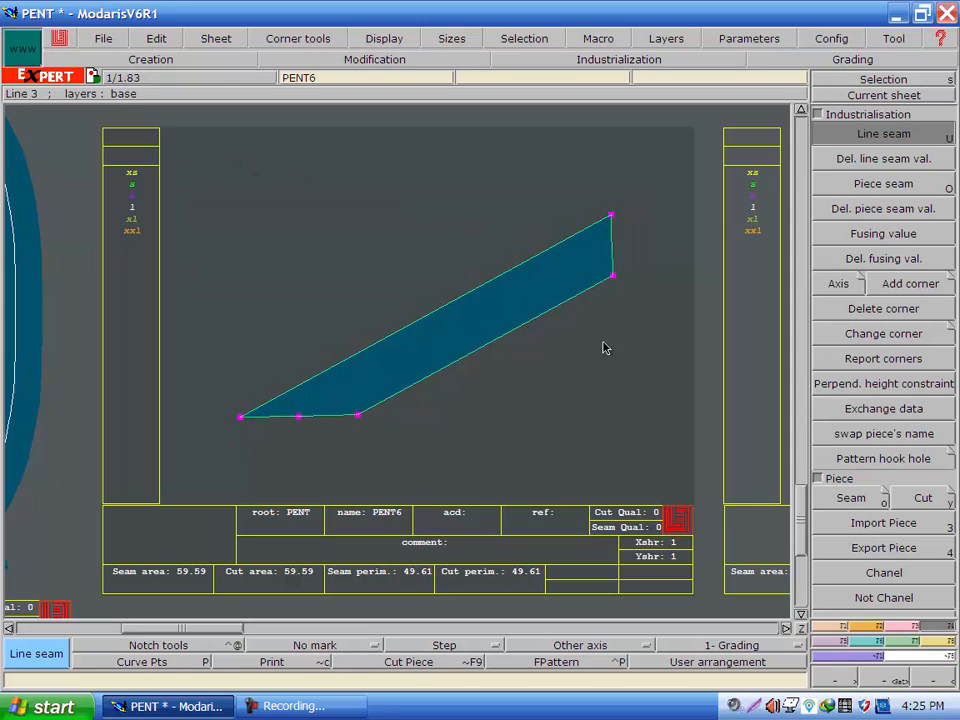
pyautogui.click(527, 328)
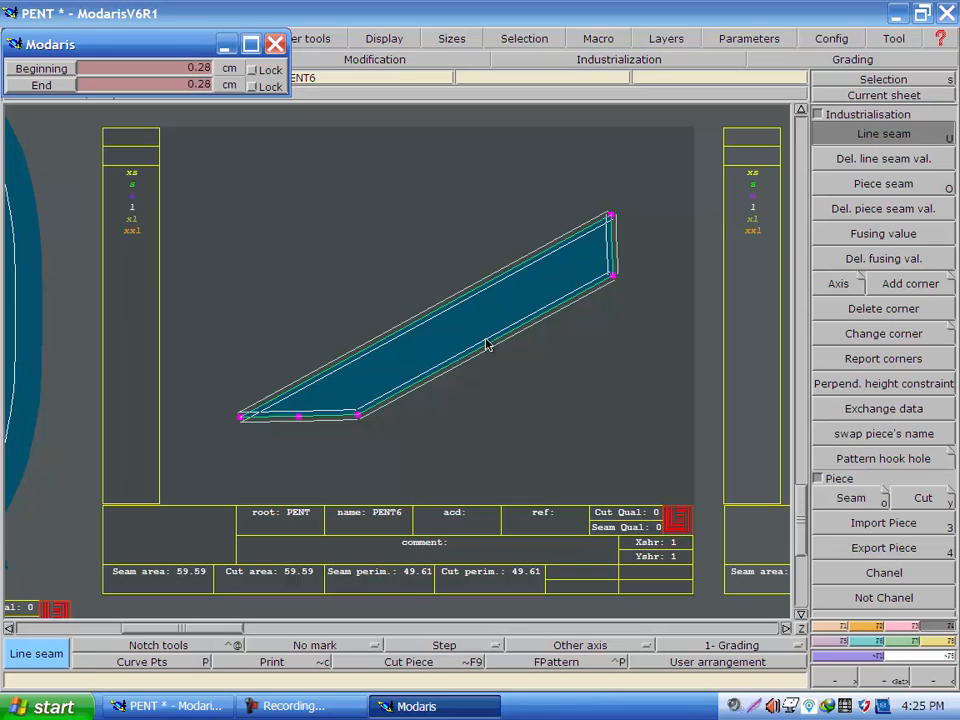
pyautogui.write('1.50')
pyautogui.write('1')
pyautogui.press('Return')
pyautogui.write('1')
pyautogui.press('Return')
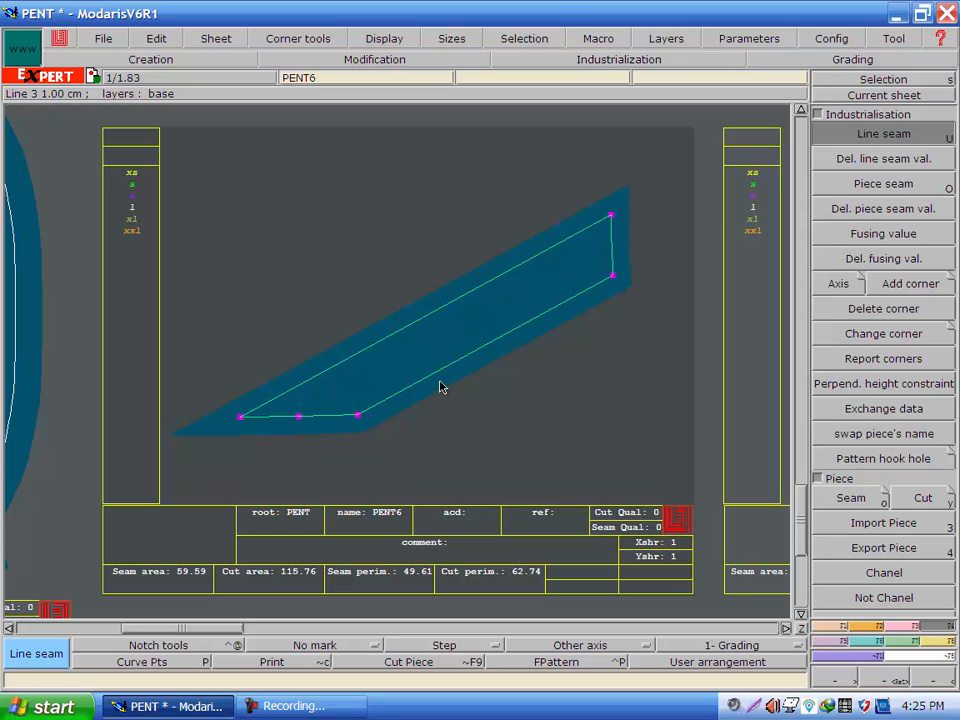
pyautogui.click(571, 439)
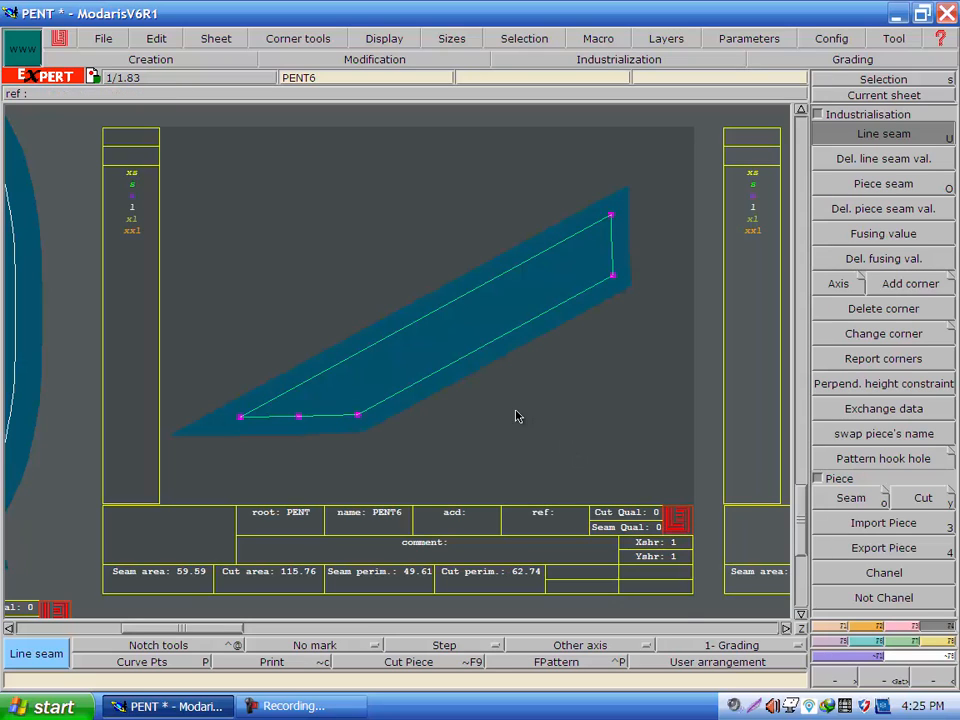
pyautogui.click(514, 411)
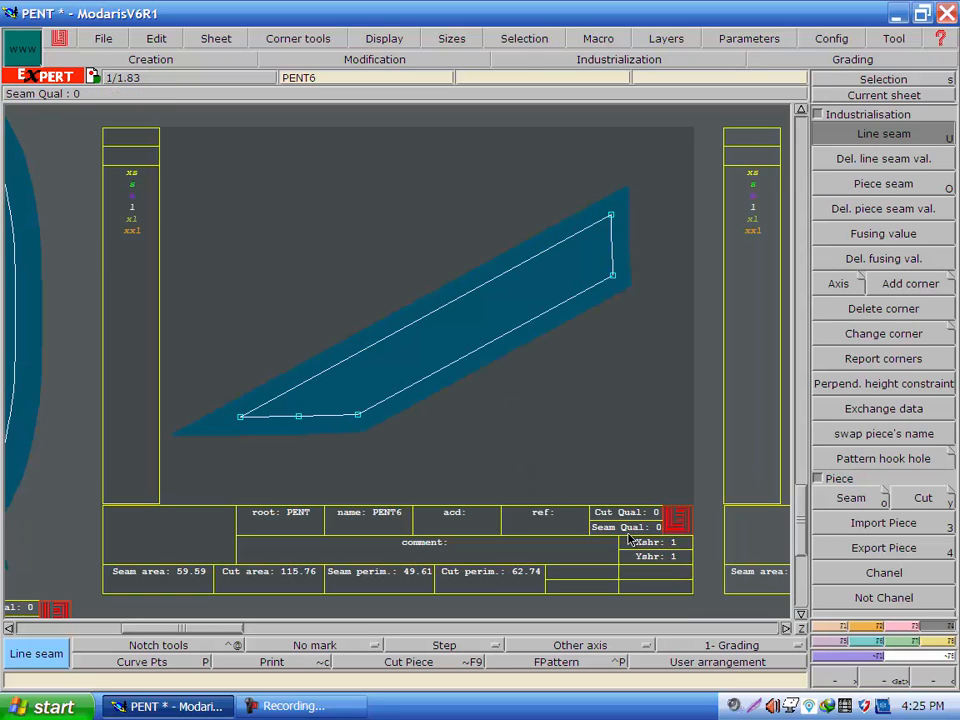
# - Add a 1.5 cm line seam allowance around the whole outline of the triangular piece PENT5
pyautogui.click(938, 680)
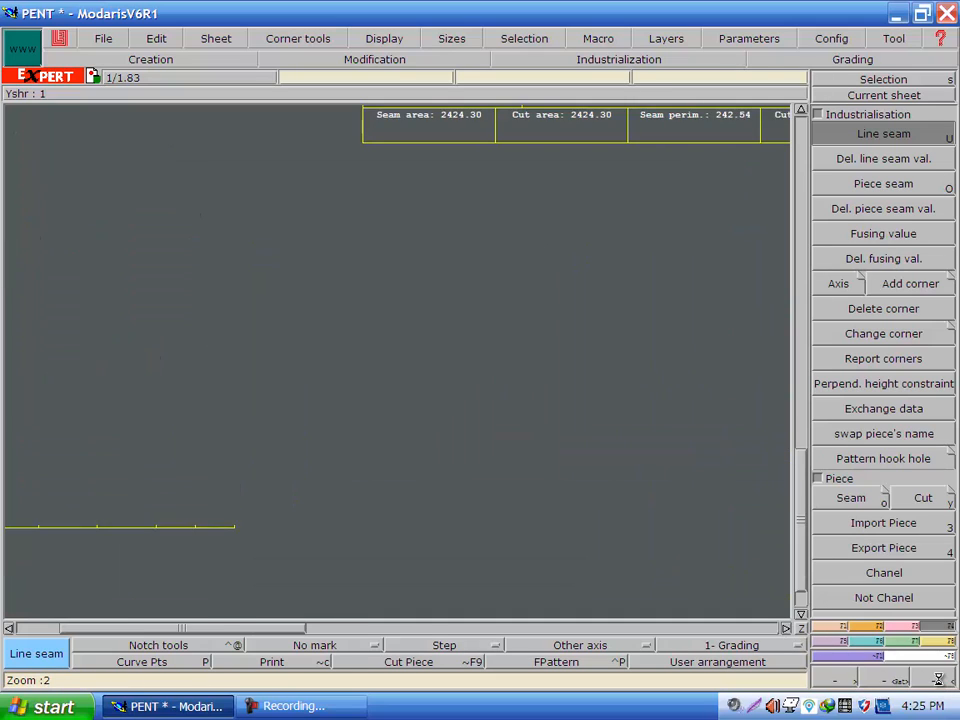
pyautogui.click(938, 680)
pyautogui.click(938, 680)
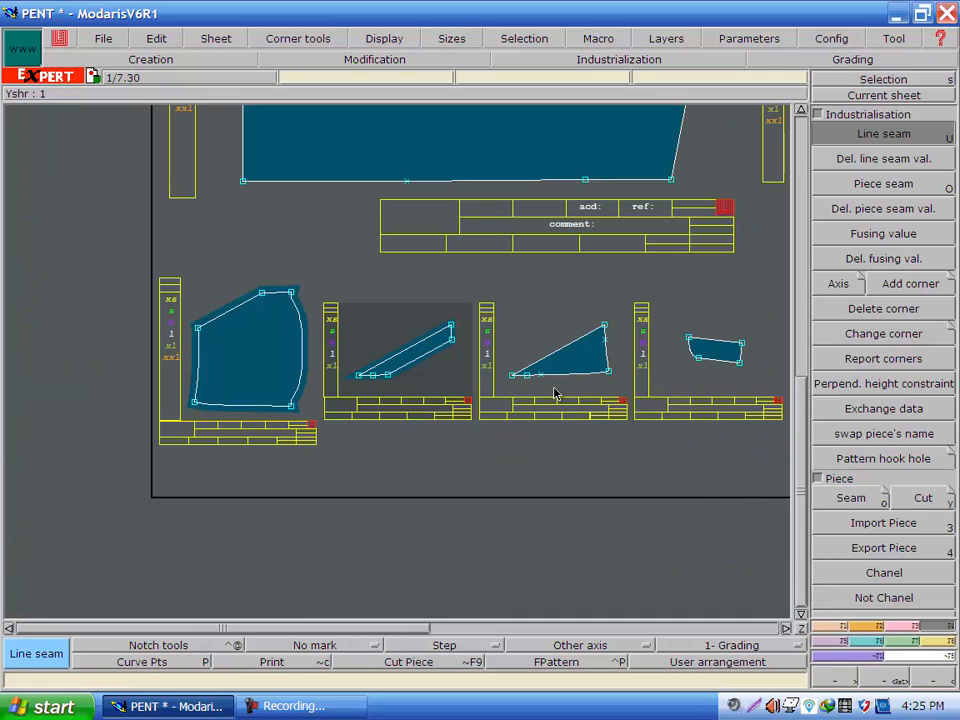
pyautogui.click(555, 393)
pyautogui.press('Home')
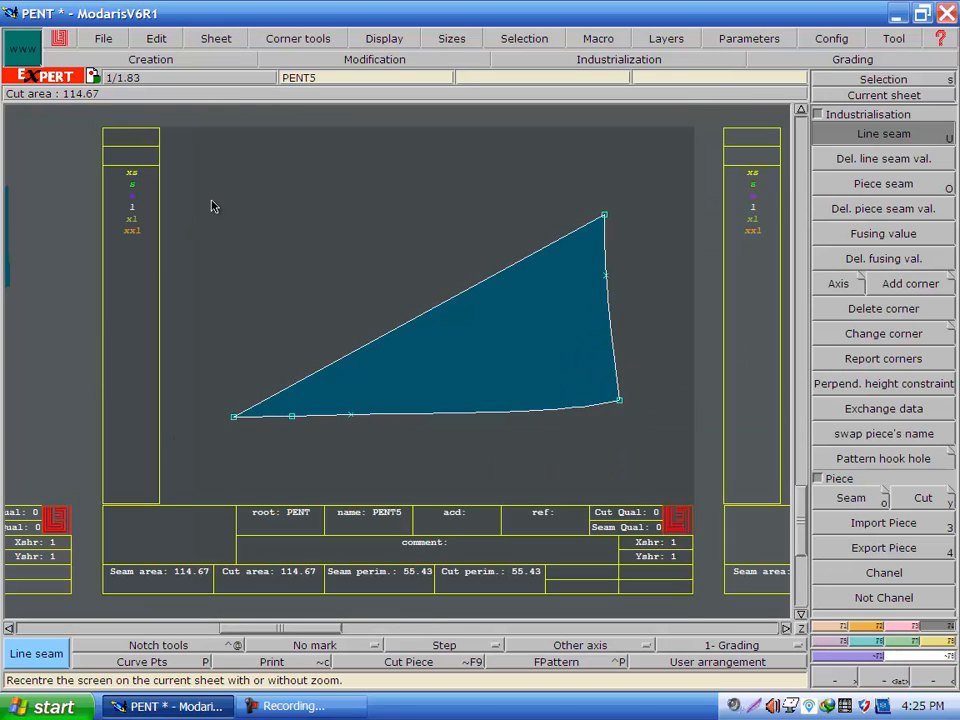
pyautogui.moveTo(212, 206); pyautogui.dragTo(644, 490)
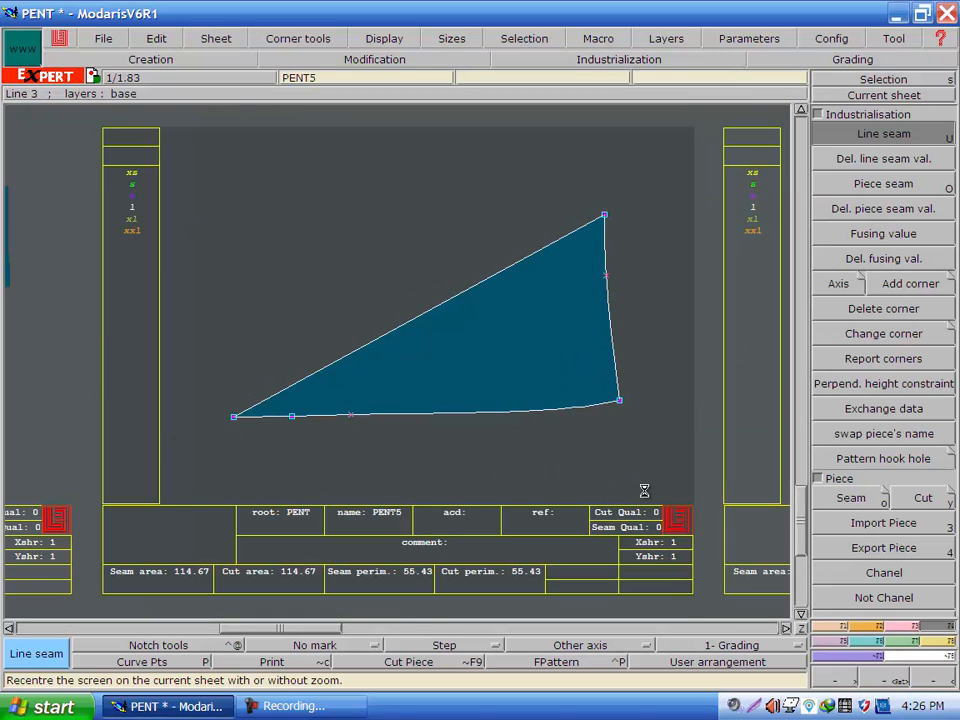
pyautogui.click(518, 427)
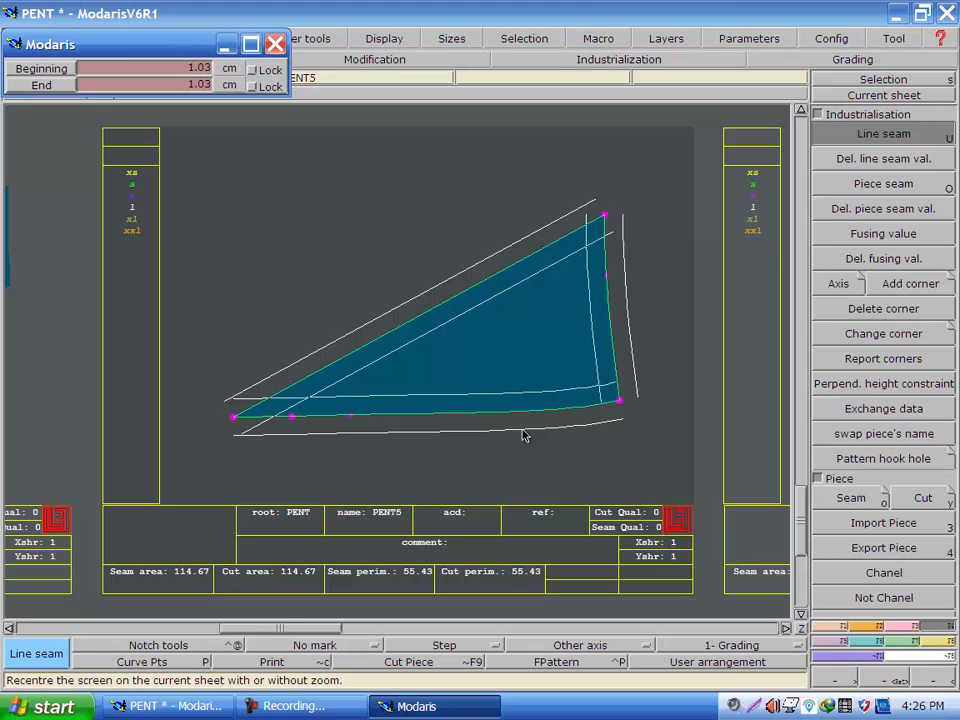
pyautogui.press('Right')
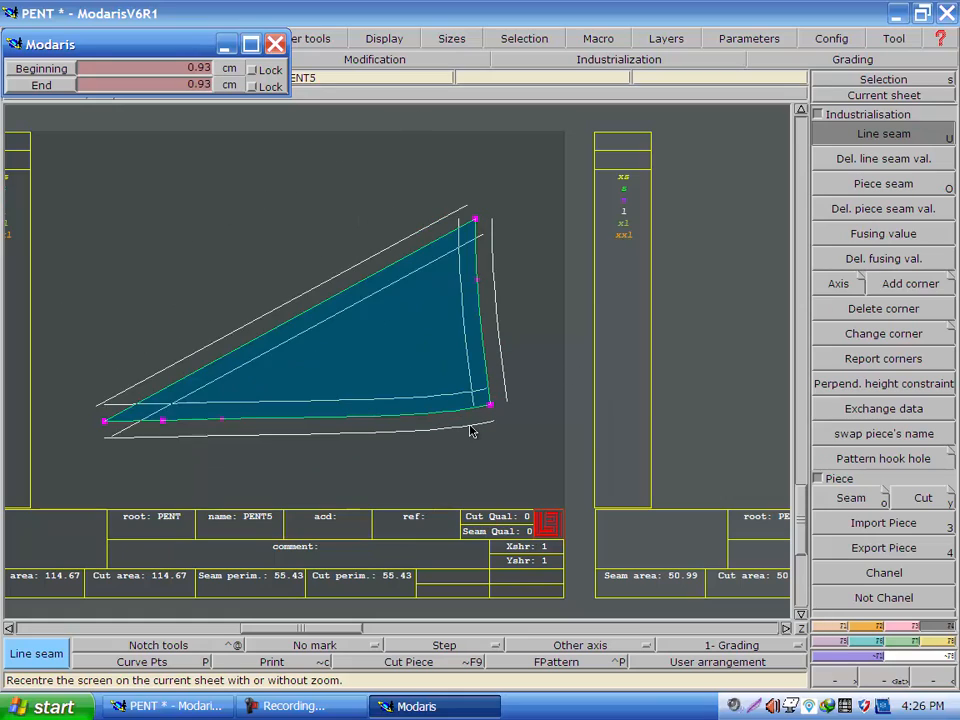
pyautogui.write('1')
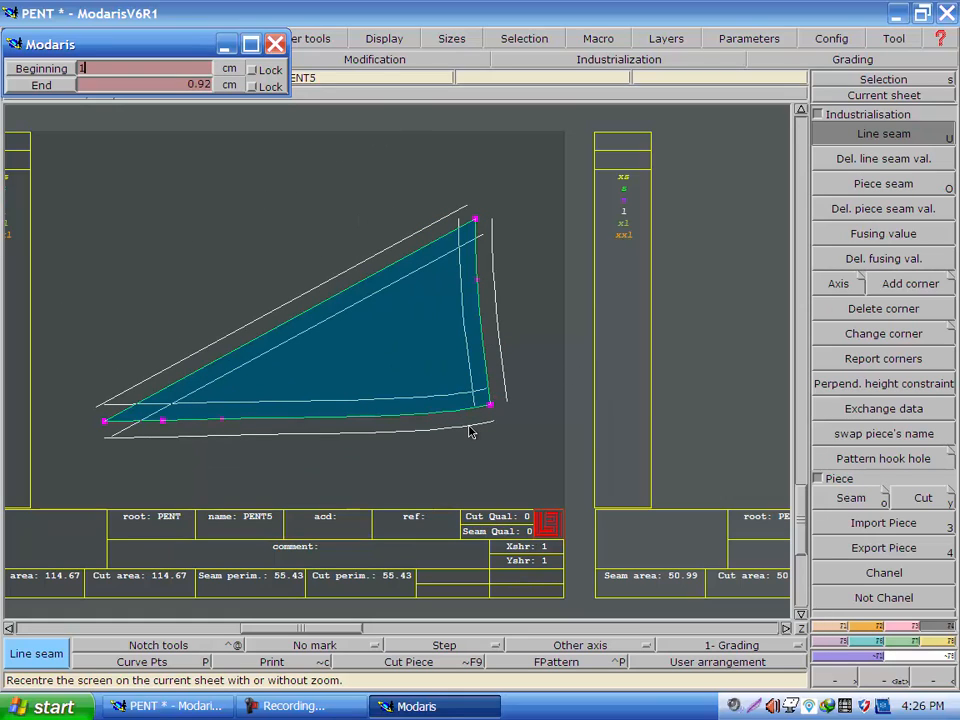
pyautogui.write('.5')
pyautogui.press('Return')
pyautogui.write('1.5')
pyautogui.press('Return')
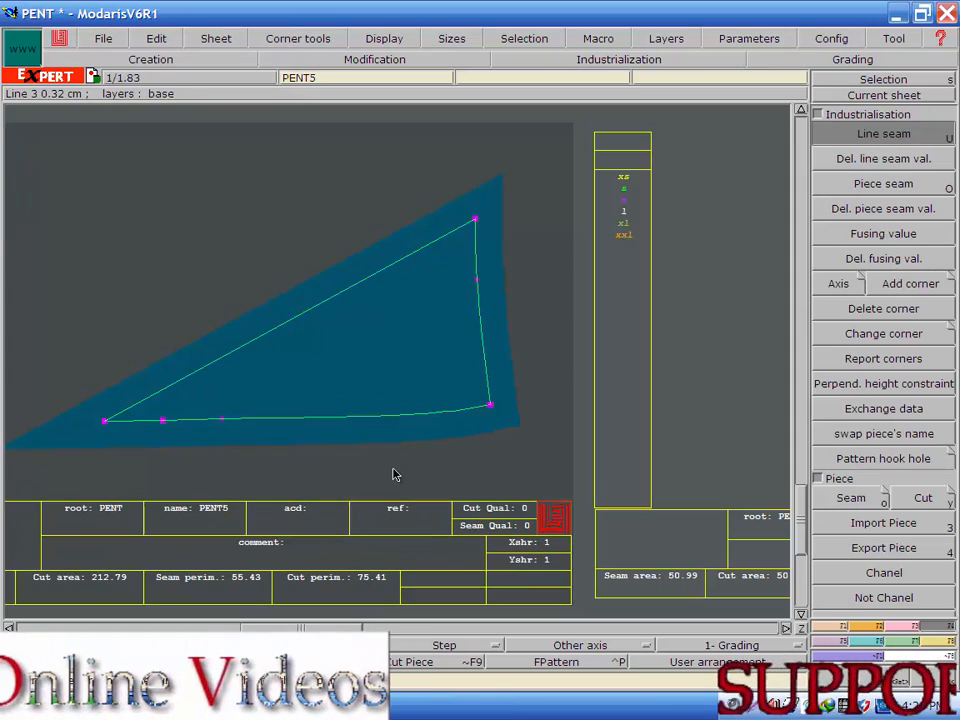
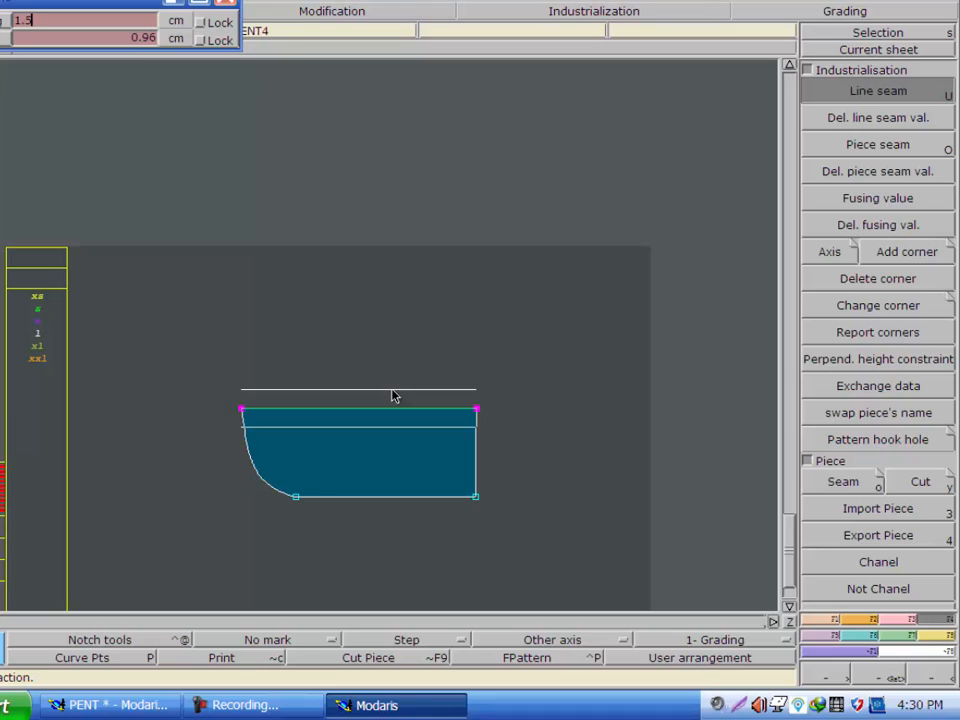
# - Add a 1.5 cm line seam allowance at both ends of PENT4's long straight upper edge
pyautogui.press('Return')
pyautogui.write('1.5')
pyautogui.press('Return')
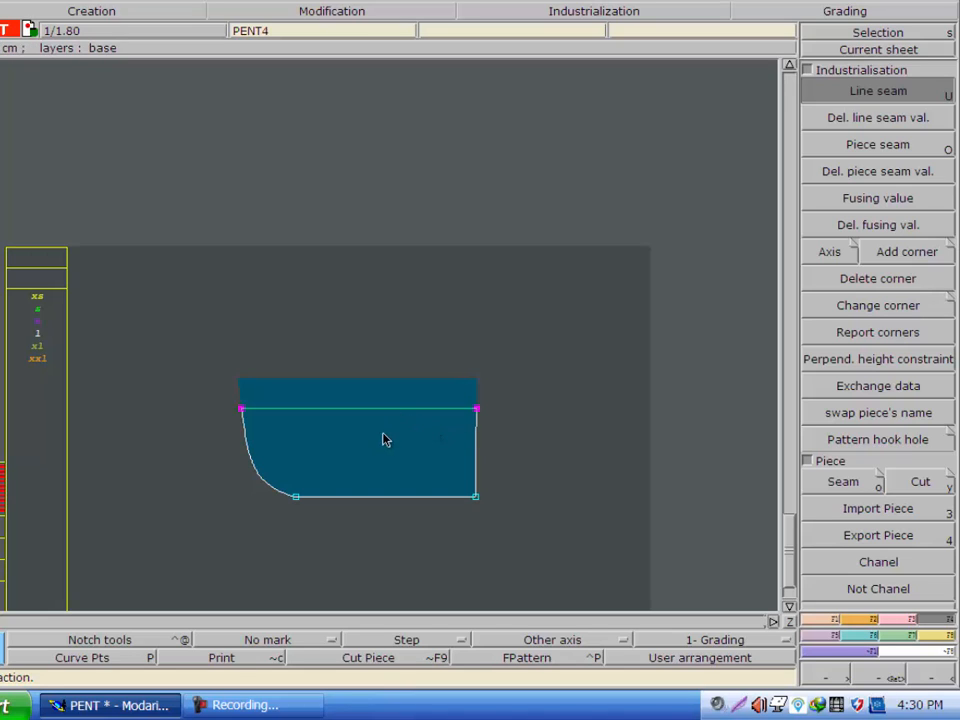
# - Set the seam allowance on PENT4's long straight upper edge to 0.5 cm at both ends
pyautogui.click(392, 408)
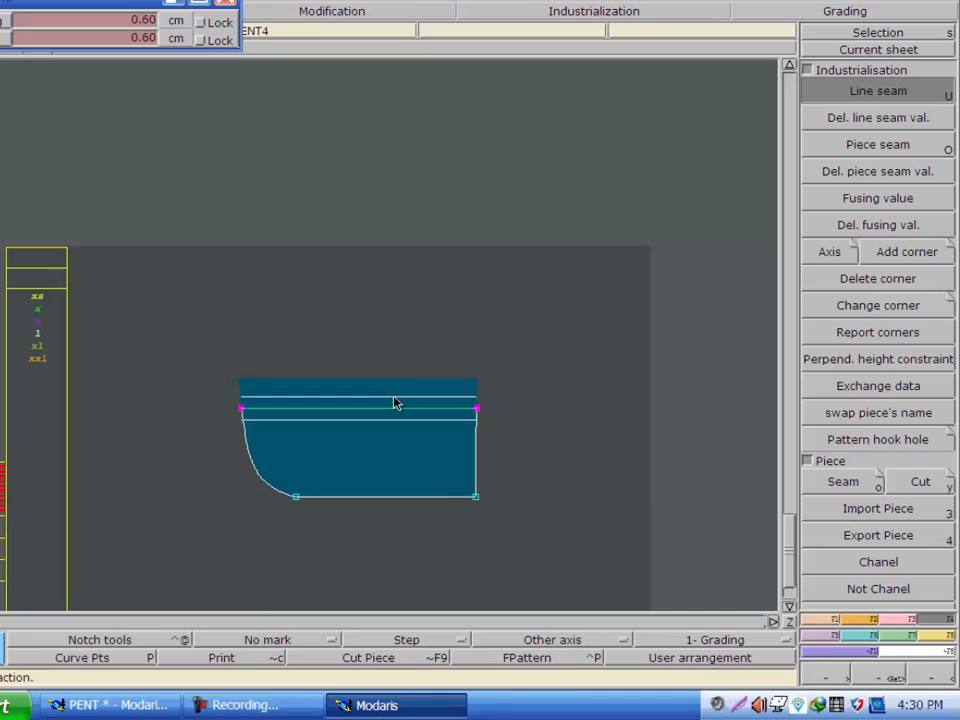
pyautogui.click(393, 398)
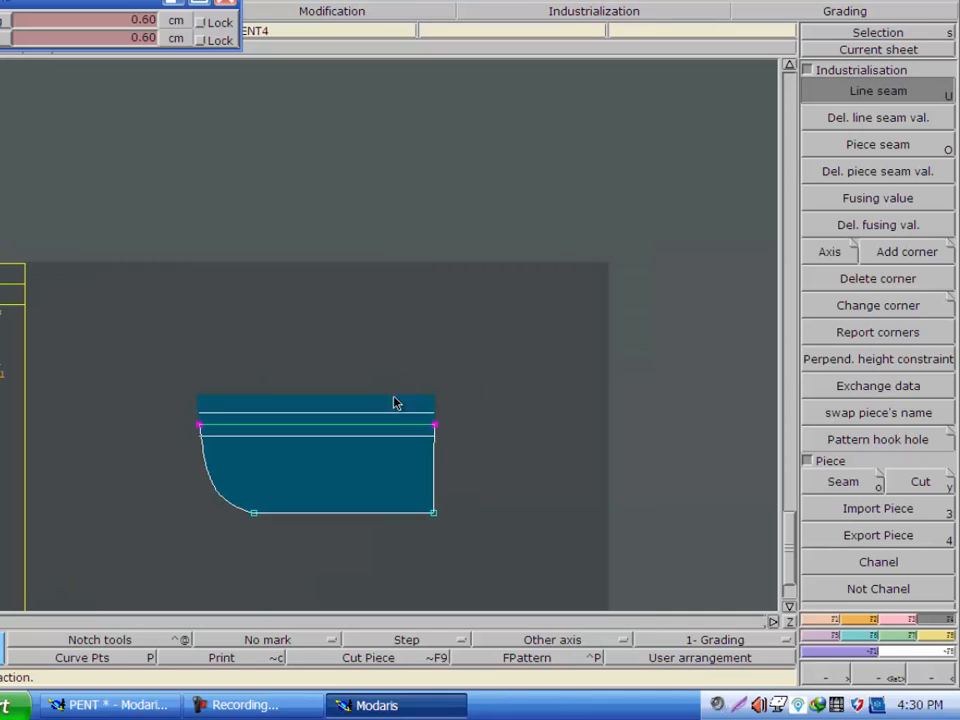
pyautogui.press('Down')
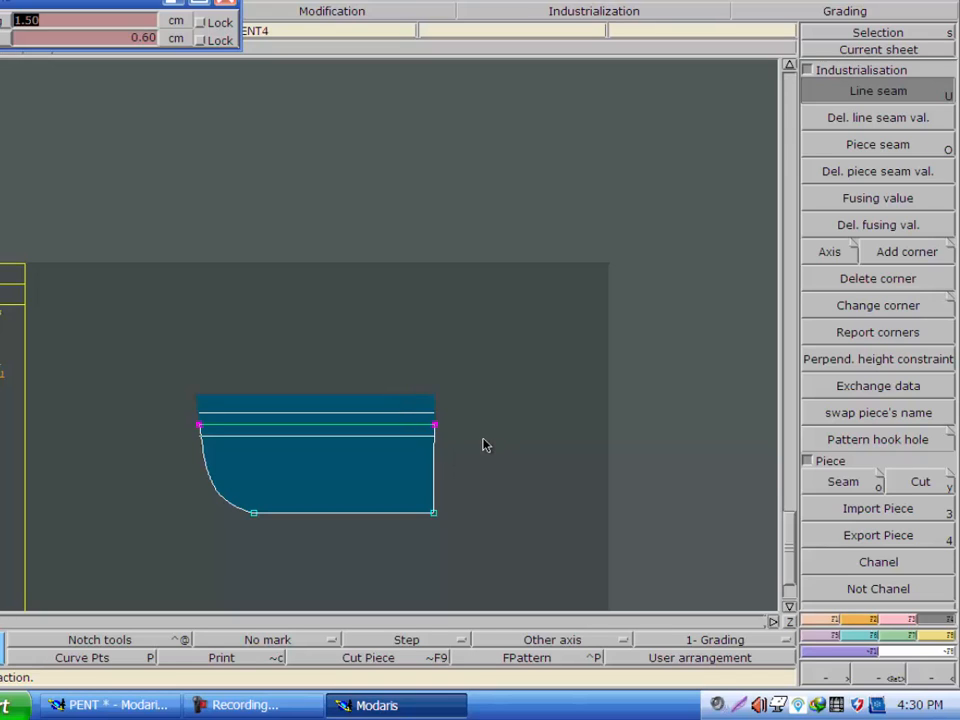
pyautogui.press('BackSpace')
pyautogui.write('.5')
pyautogui.press('Tab')
pyautogui.press('BackSpace')
pyautogui.write('.5')
pyautogui.press('Return')
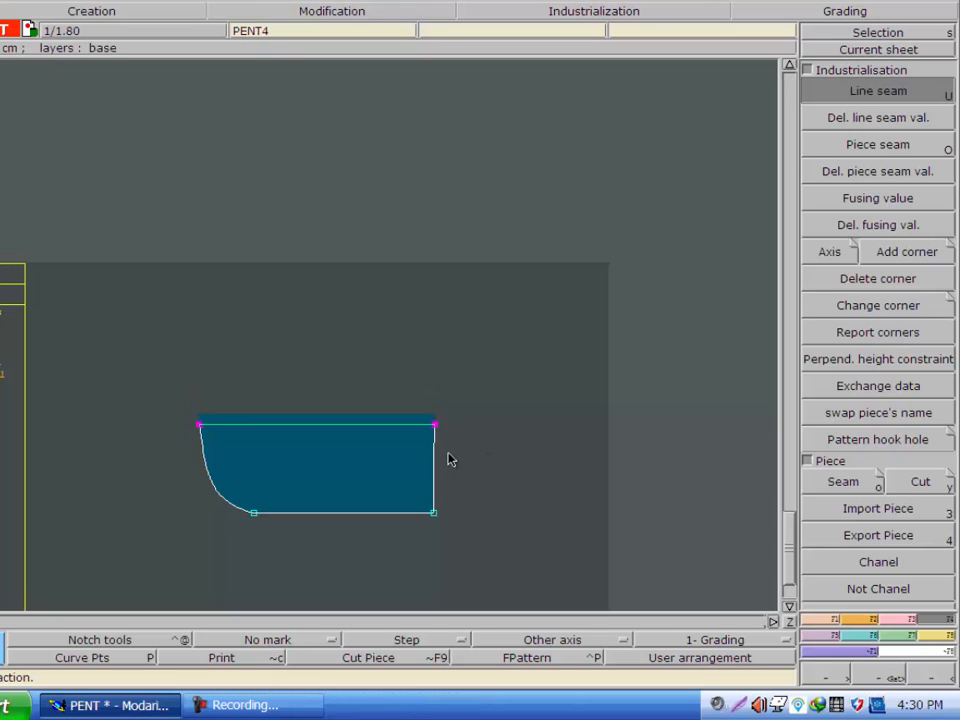
# - Try to set a line seam allowance on PENT4's short straight side edge, starting with 1.5 cm at one end
pyautogui.moveTo(421, 390); pyautogui.dragTo(463, 520)
pyautogui.click(435, 484)
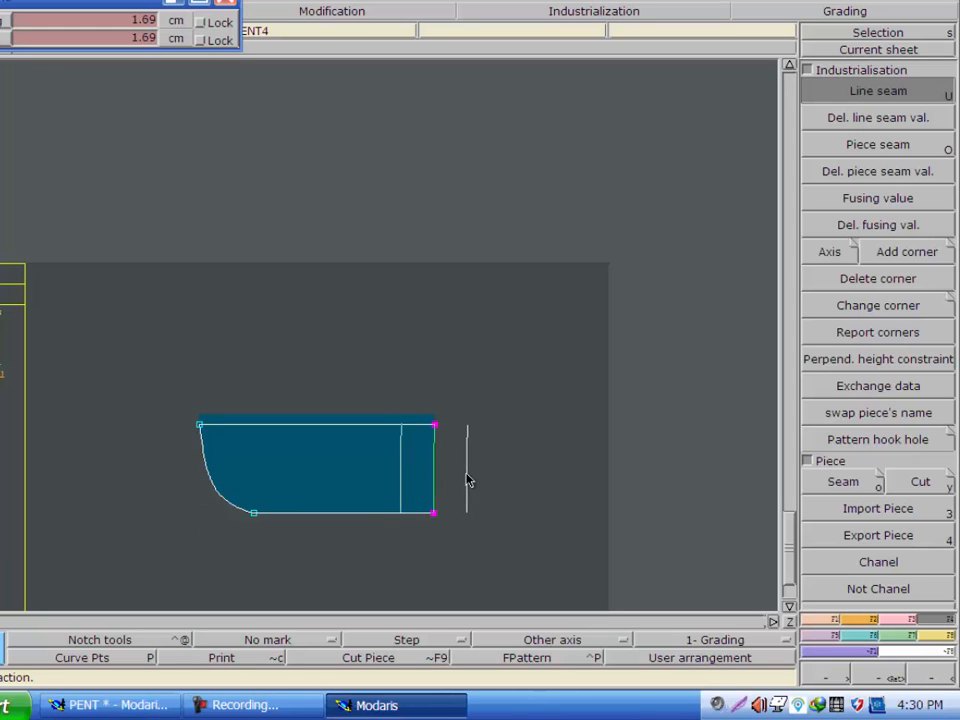
pyautogui.write('1.5')
pyautogui.press('Tab')
pyautogui.write('.0')
pyautogui.press('Return')
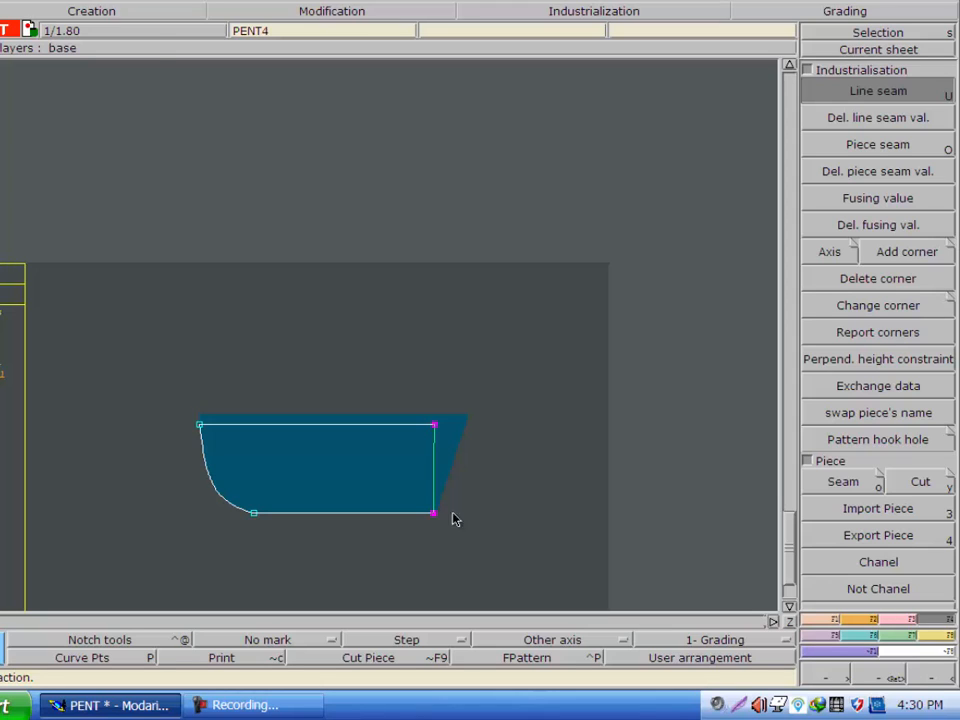
pyautogui.click(435, 515)
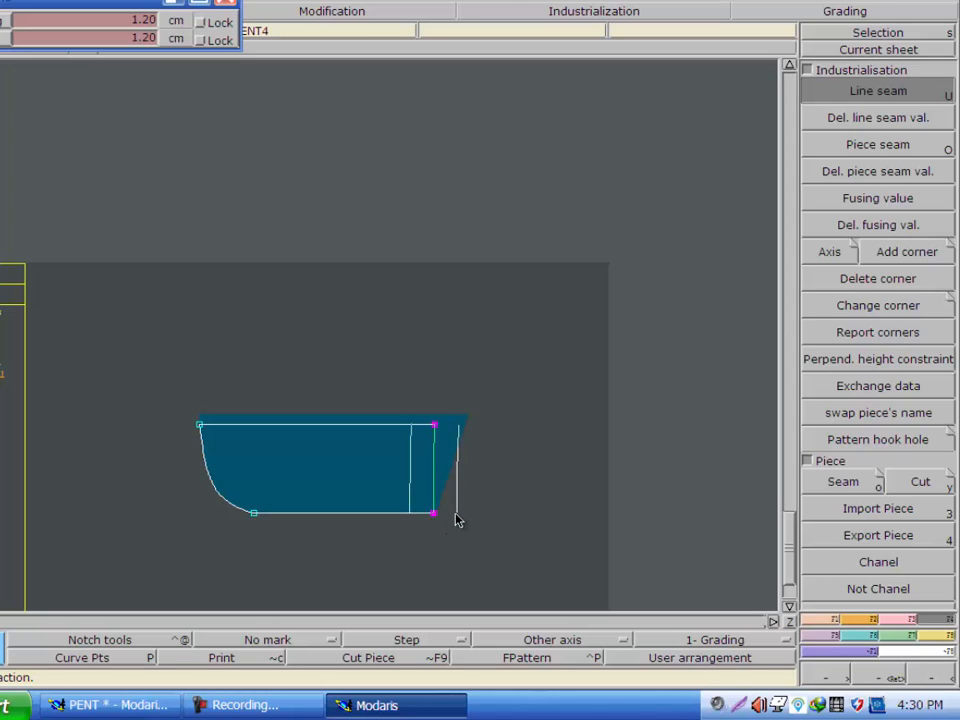
pyautogui.click(437, 510)
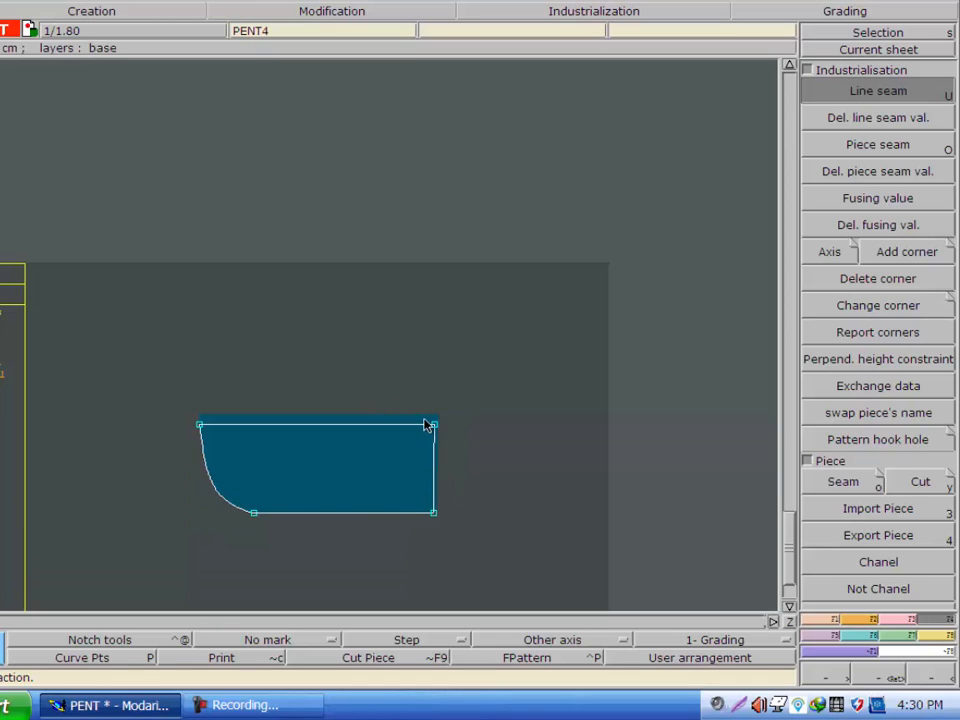
# - Set the line seam allowance on PENT4's short straight side edge to 1.5 cm at both ends
pyautogui.moveTo(420, 396); pyautogui.dragTo(461, 536)
pyautogui.click(433, 484)
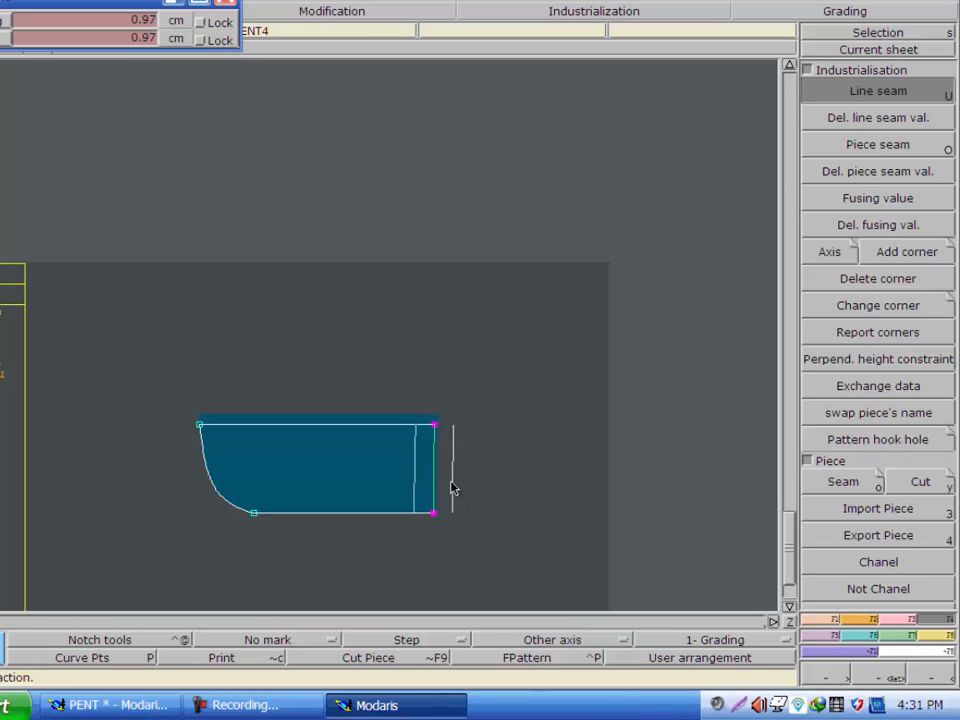
pyautogui.write('1.5')
pyautogui.press('Tab')
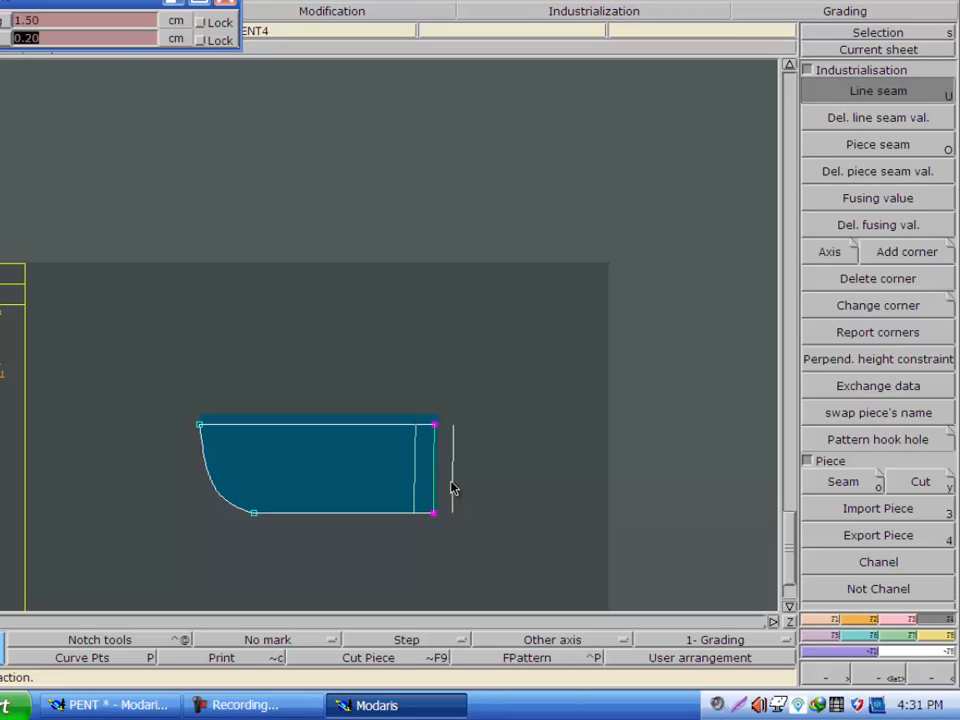
pyautogui.write('1.5')
pyautogui.press('Return')
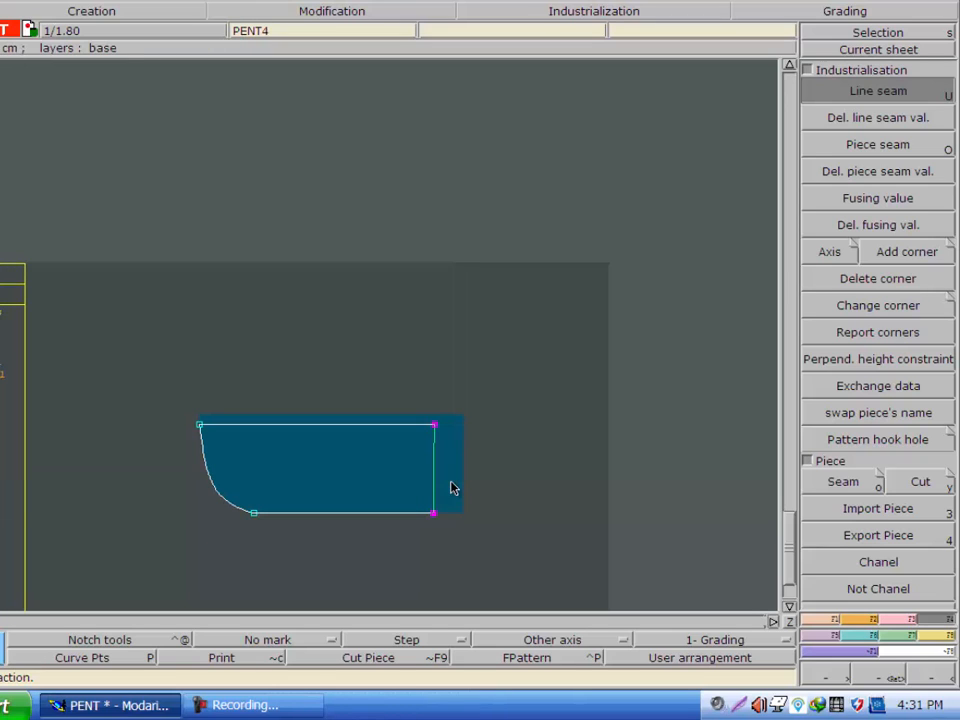
pyautogui.click(515, 410)
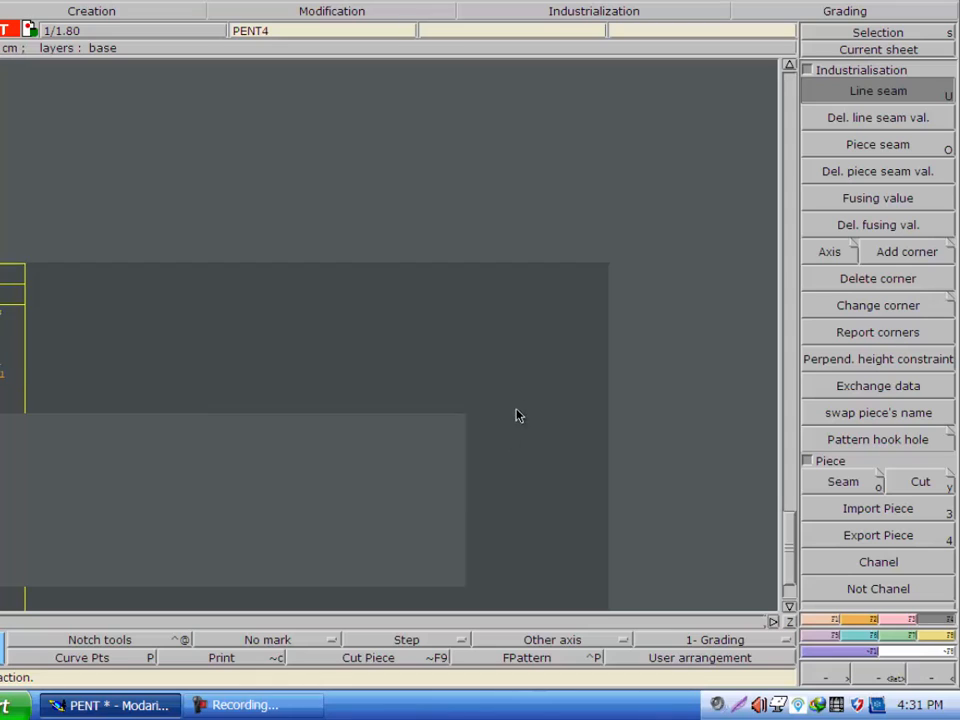
# - Arrange all the pattern sheets on the desk
pyautogui.click(930, 677)
pyautogui.click(930, 677)
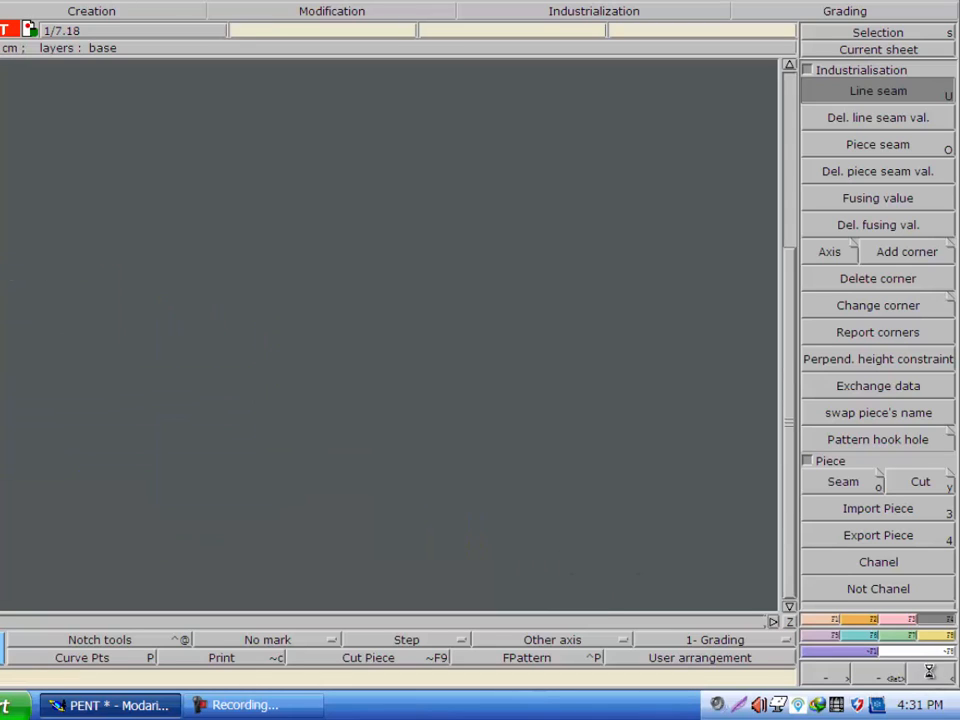
pyautogui.click(930, 677)
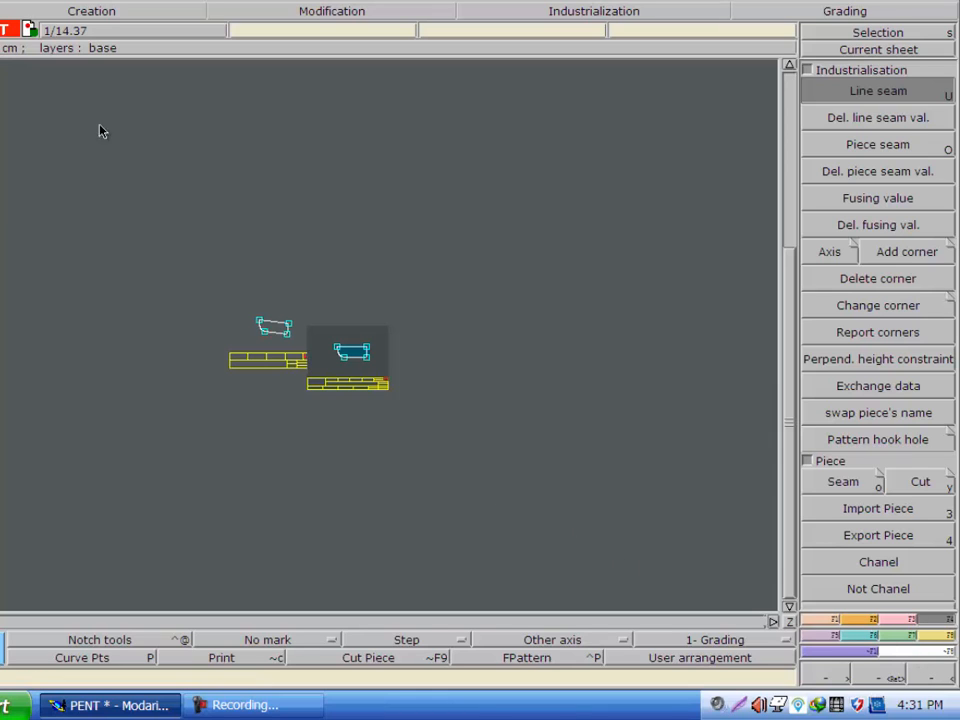
pyautogui.click(118, 3)
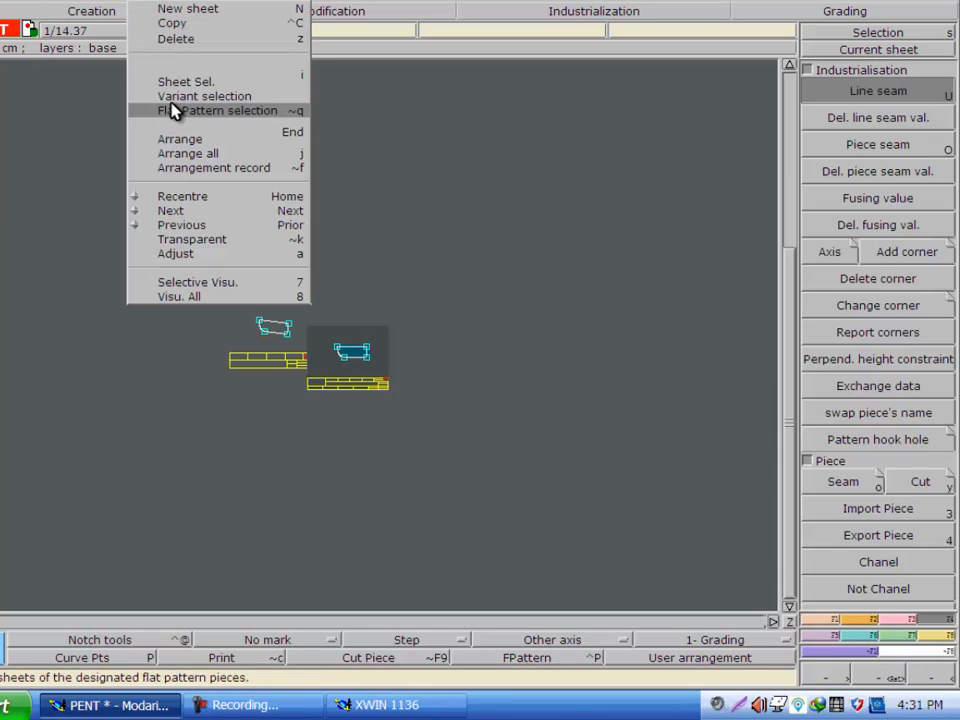
pyautogui.click(186, 154)
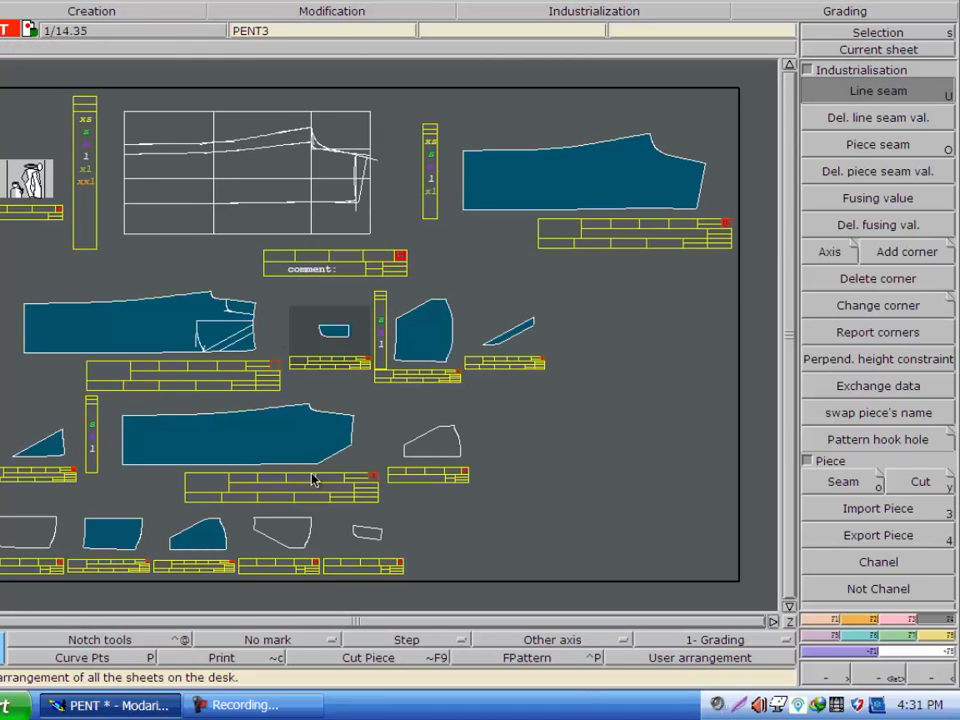
# - Delete the leftover pocket sheets in the lowest row and the unfilled pocket sheet beside the front trouser piece
pyautogui.click(116, 5)
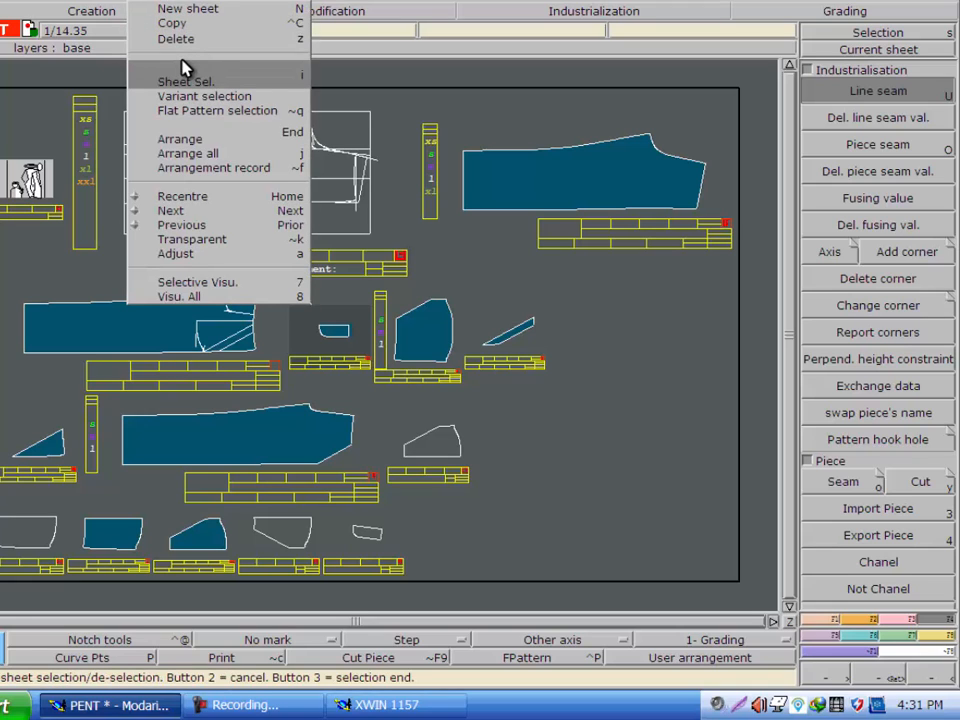
pyautogui.click(183, 38)
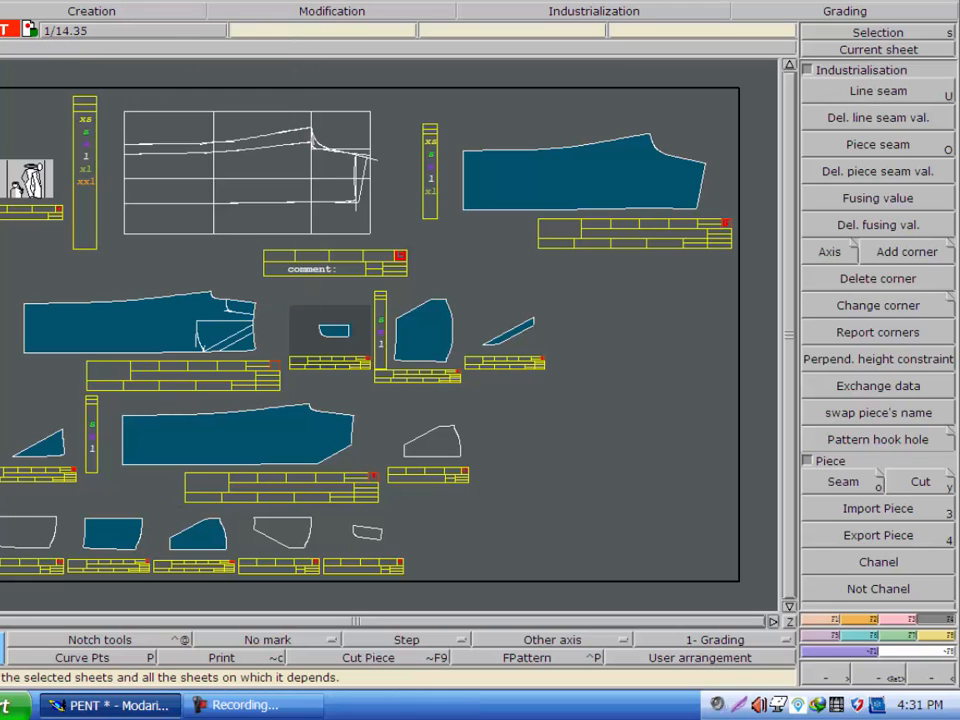
pyautogui.click(28, 523)
pyautogui.click(172, 538)
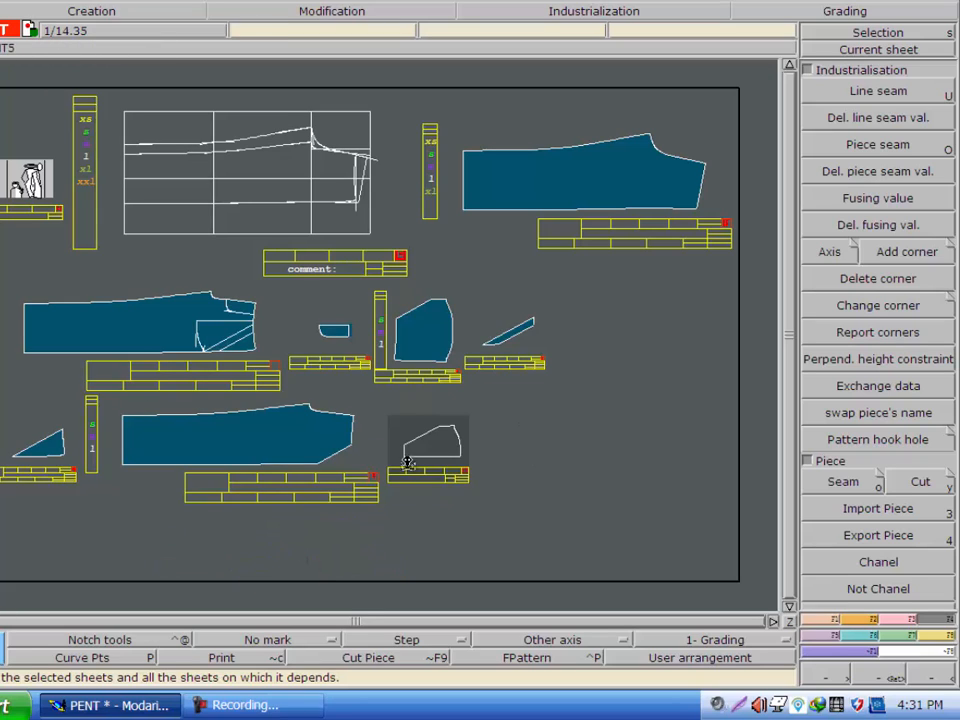
pyautogui.click(418, 439)
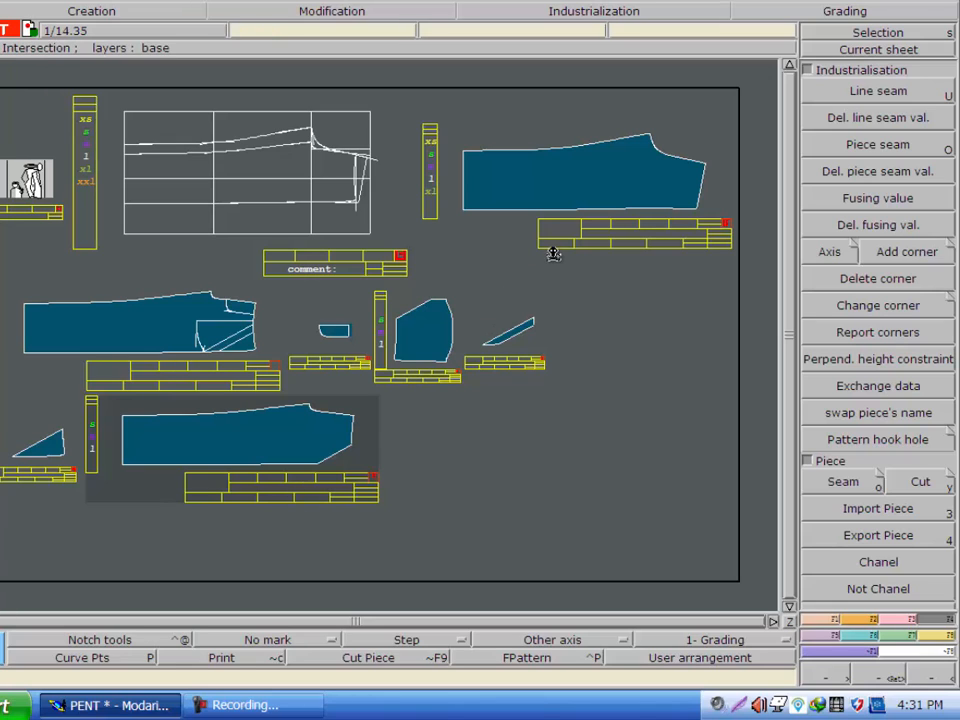
# - Select the large trouser sheet PENT2 and recentre the view on it
pyautogui.click(158, 4)
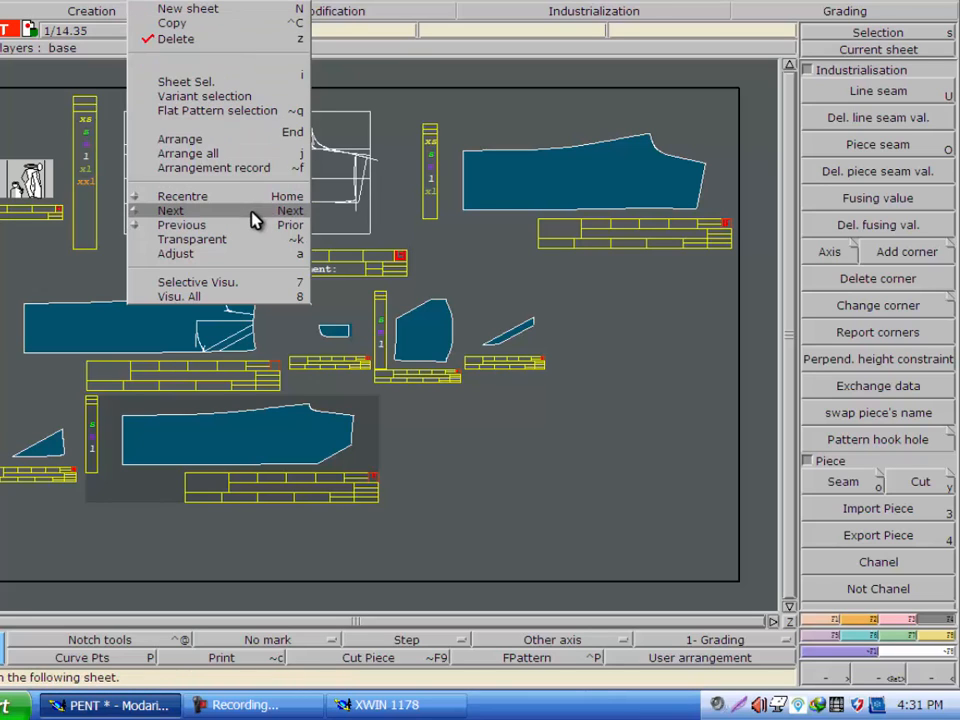
pyautogui.click(251, 152)
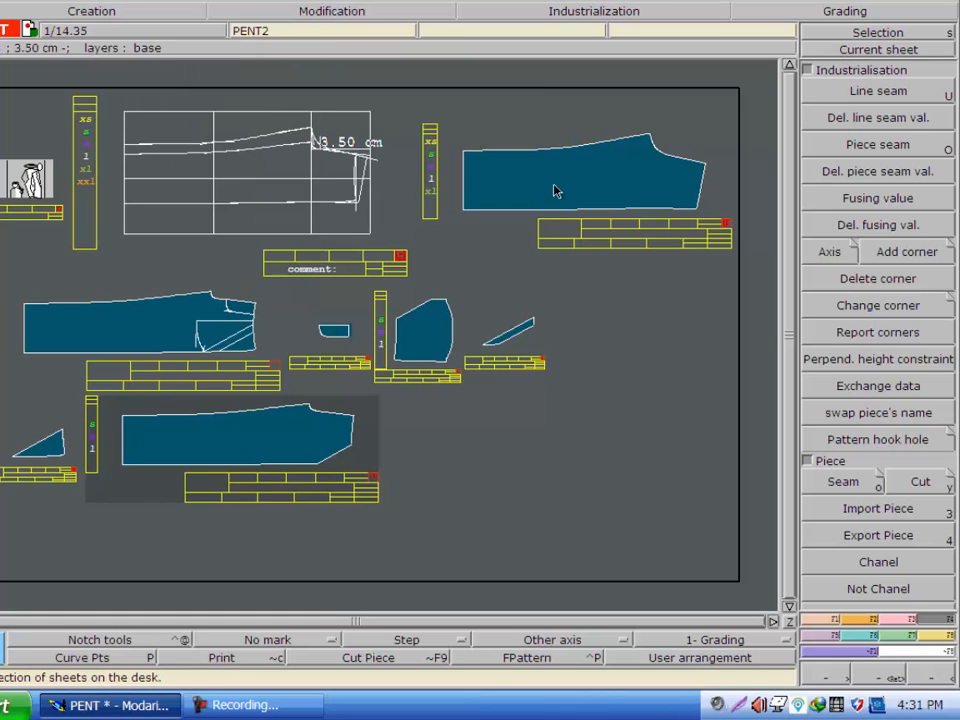
pyautogui.click(520, 170)
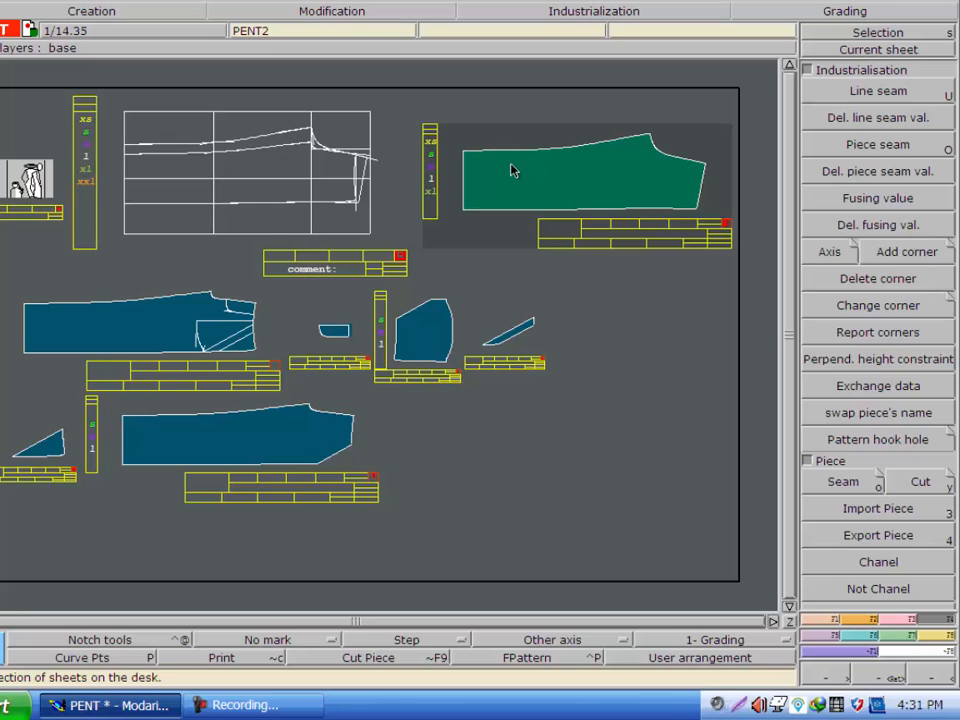
pyautogui.press('Home')
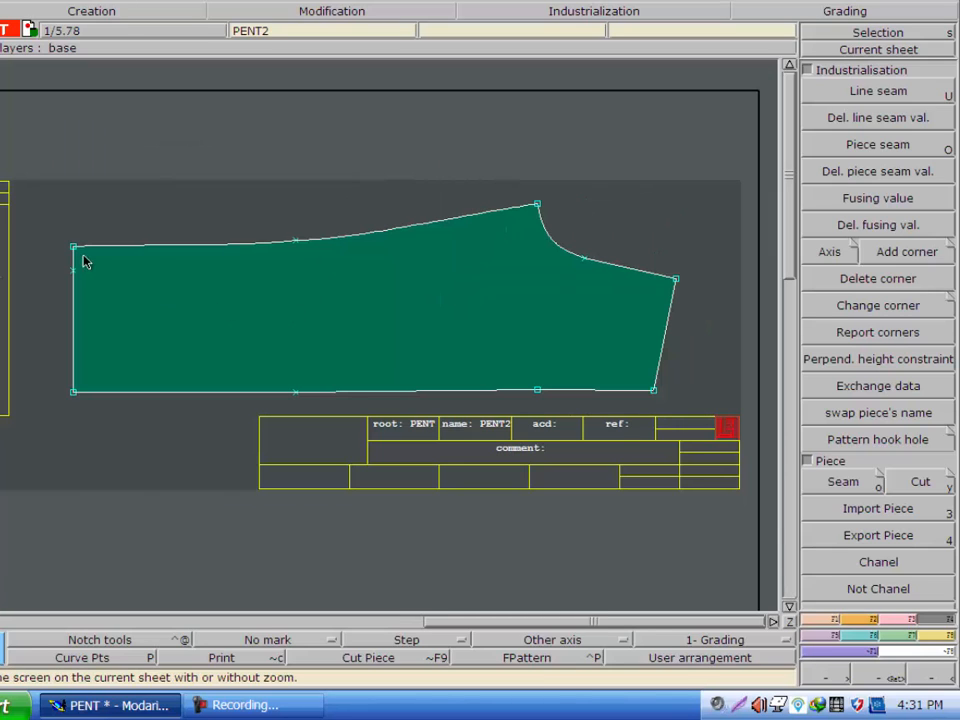
# - Add a 1.5 cm line seam allowance around the whole outline of trouser piece PENT2
pyautogui.moveTo(42, 189); pyautogui.dragTo(705, 460)
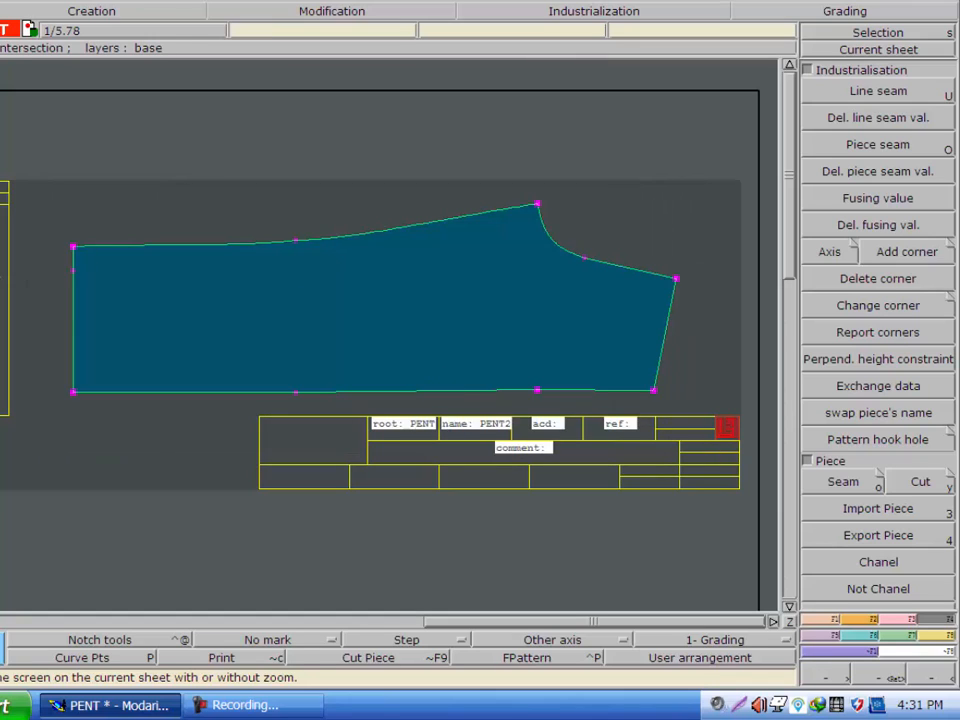
pyautogui.click(818, 90)
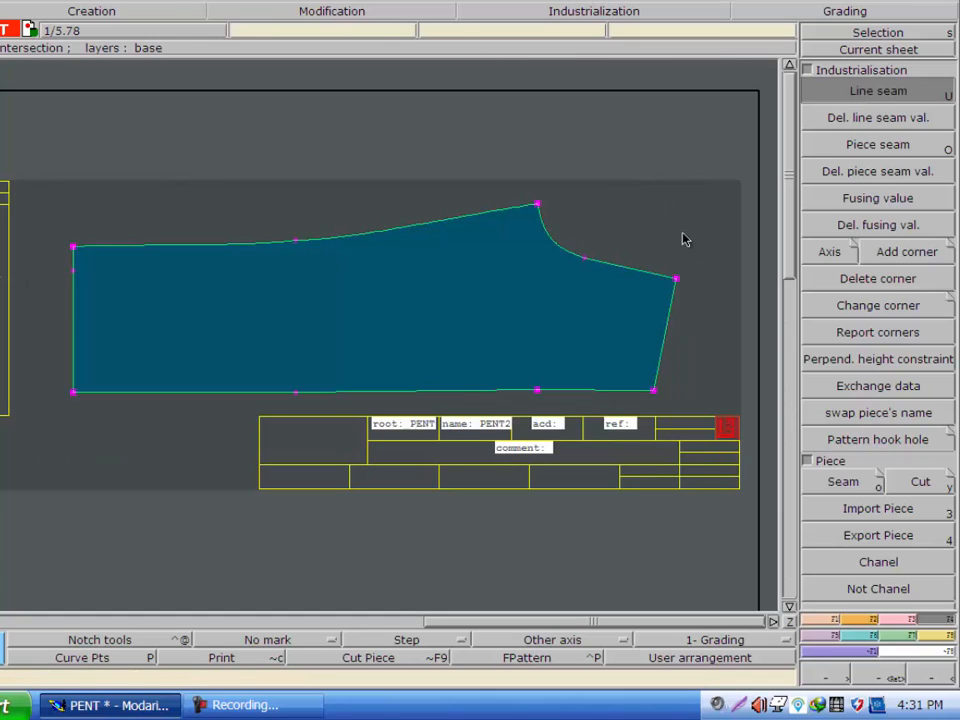
pyautogui.click(253, 398)
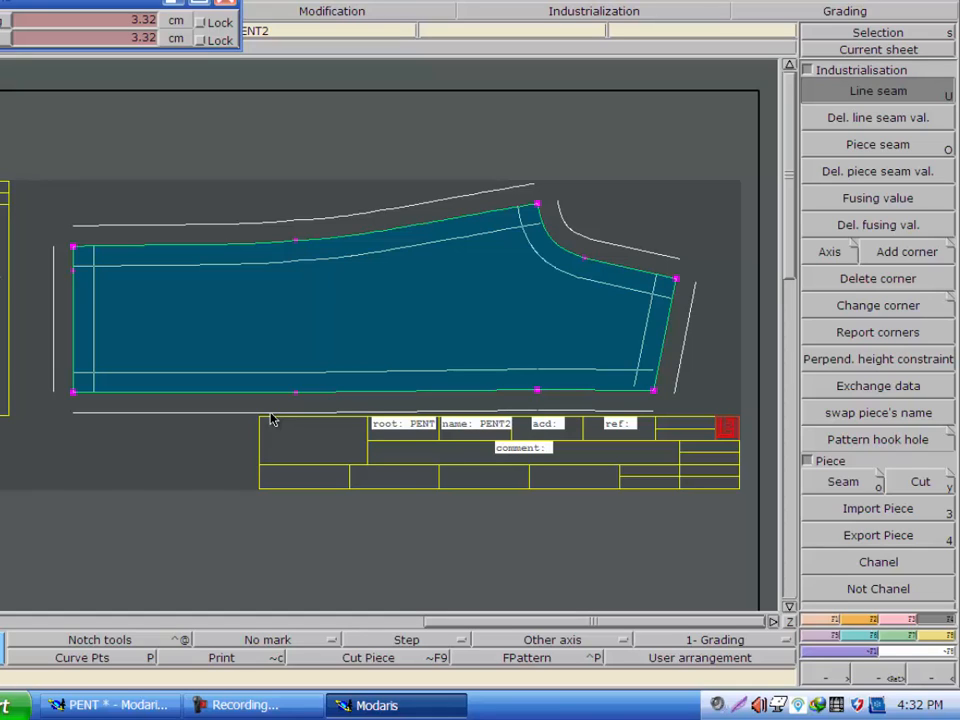
pyautogui.write('1.50')
pyautogui.write('1.5')
pyautogui.press('Tab')
pyautogui.write('1.5')
pyautogui.press('Return')
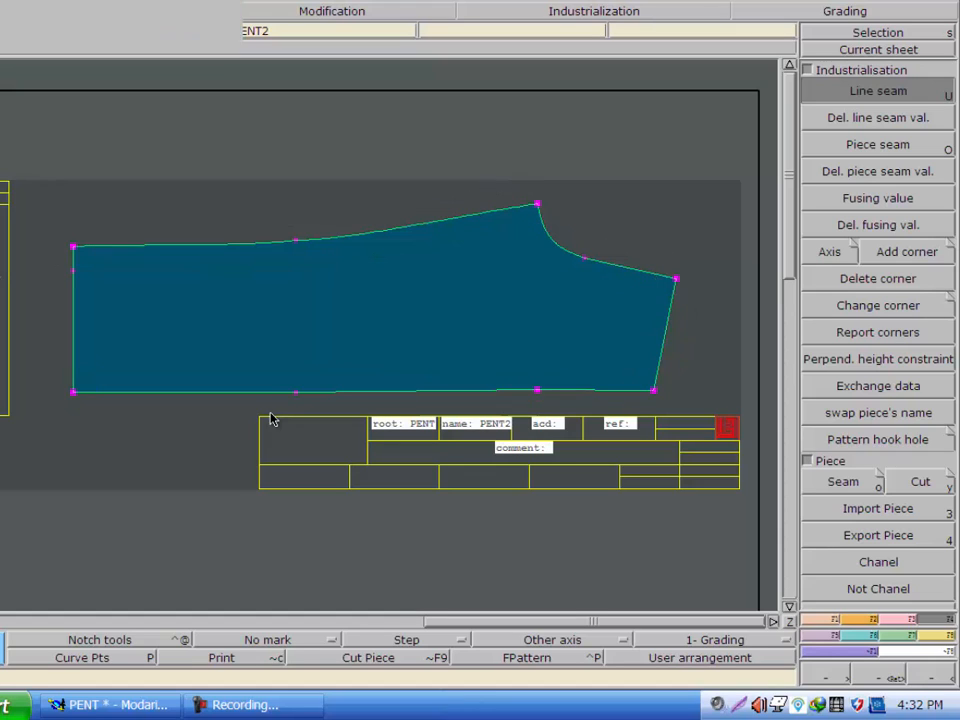
pyautogui.click(207, 444)
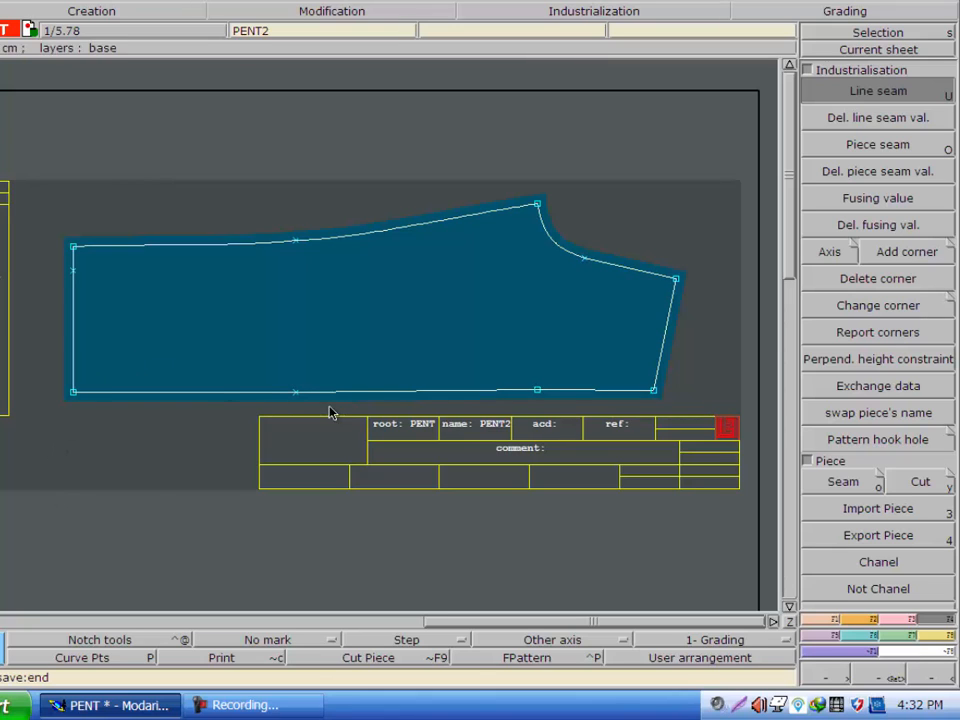
# - Merge the two lines of PENT2's long lower edge at their shared point near the waist end
pyautogui.click(910, 621)
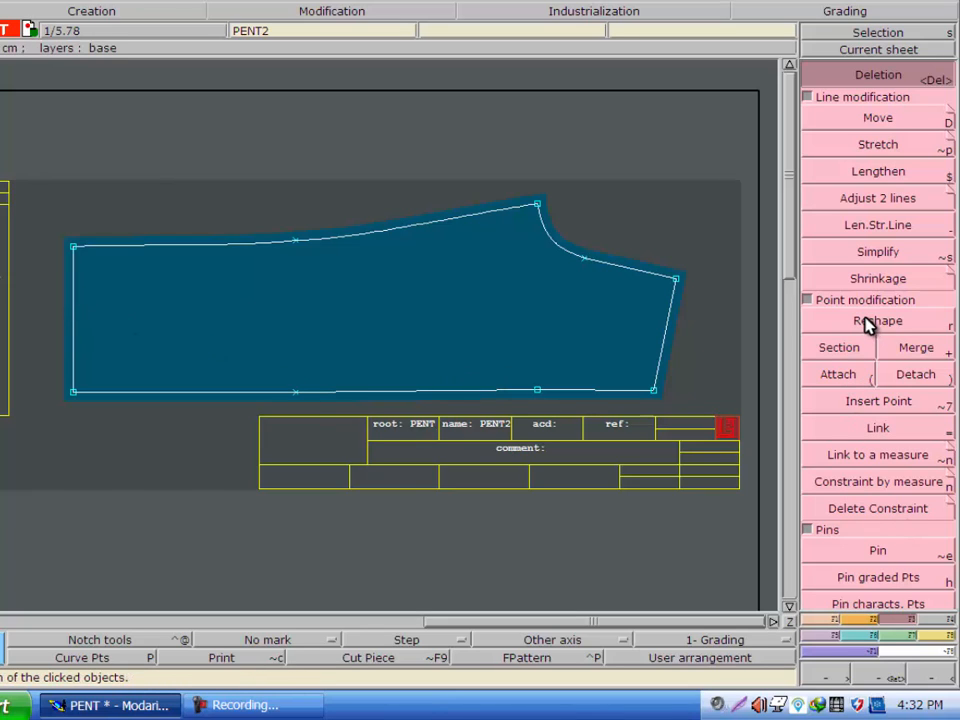
pyautogui.click(812, 406)
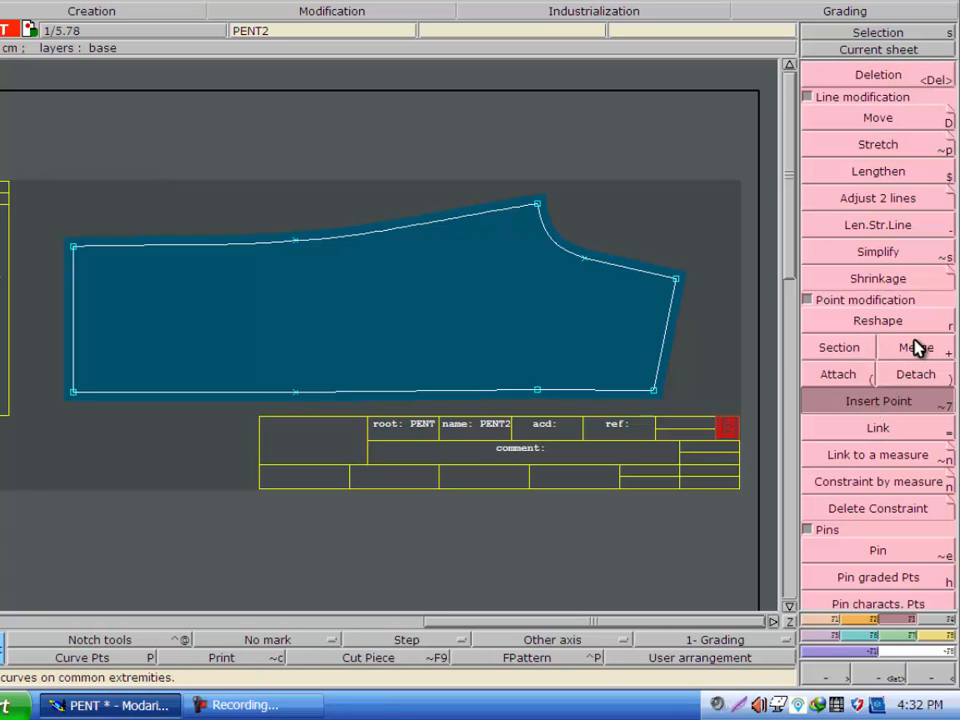
pyautogui.click(916, 347)
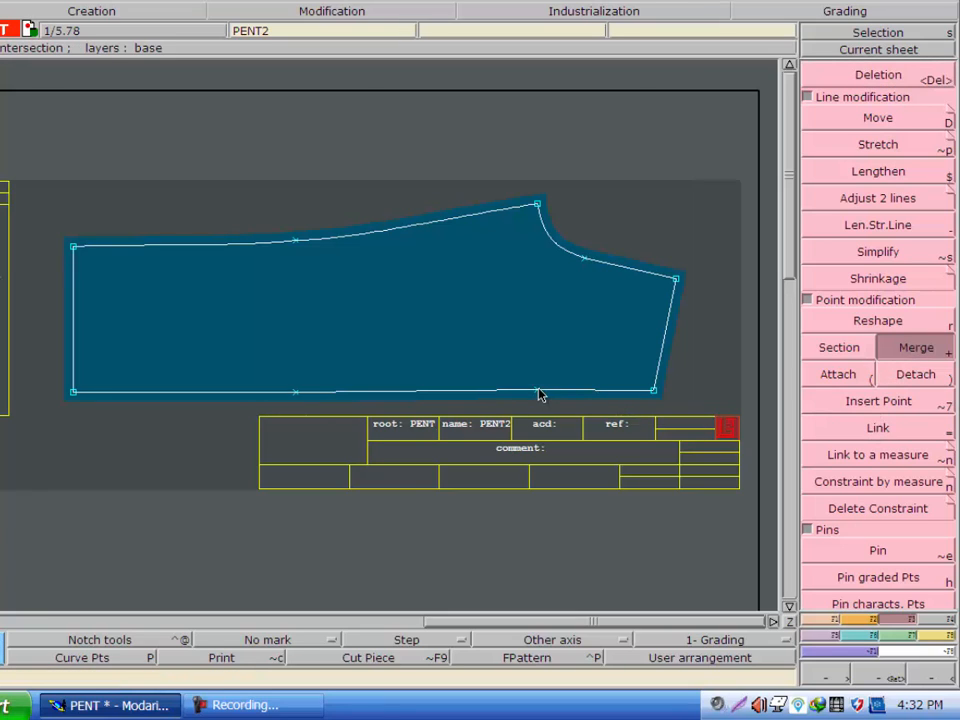
# - Try deleting the merged point on PENT2's lower edge and the point on its crotch curve, and undo the deletions
pyautogui.click(857, 78)
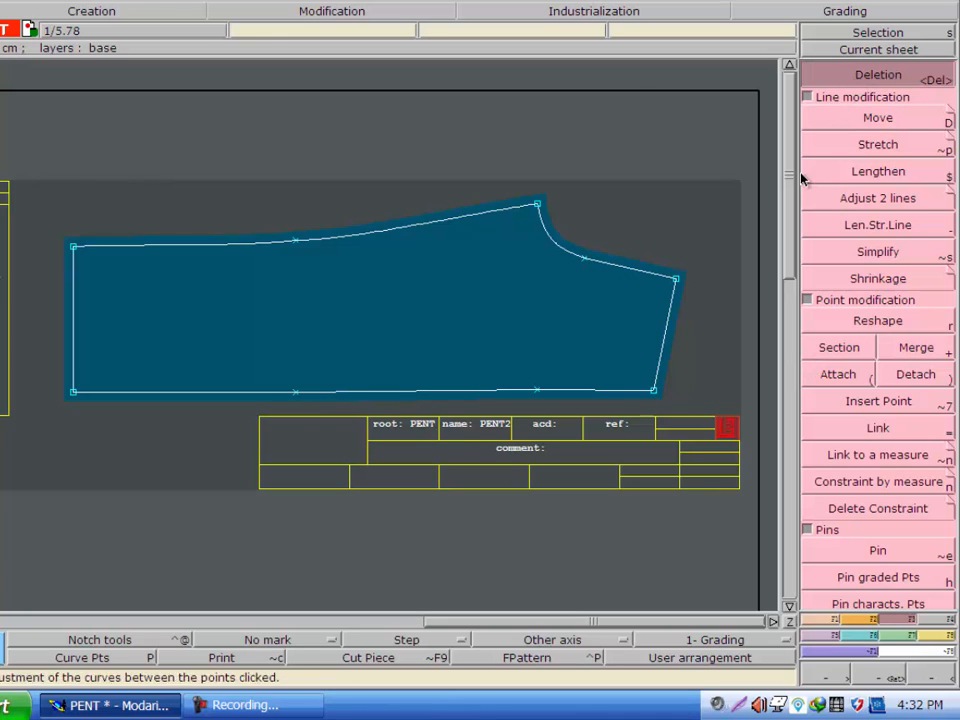
pyautogui.click(535, 394)
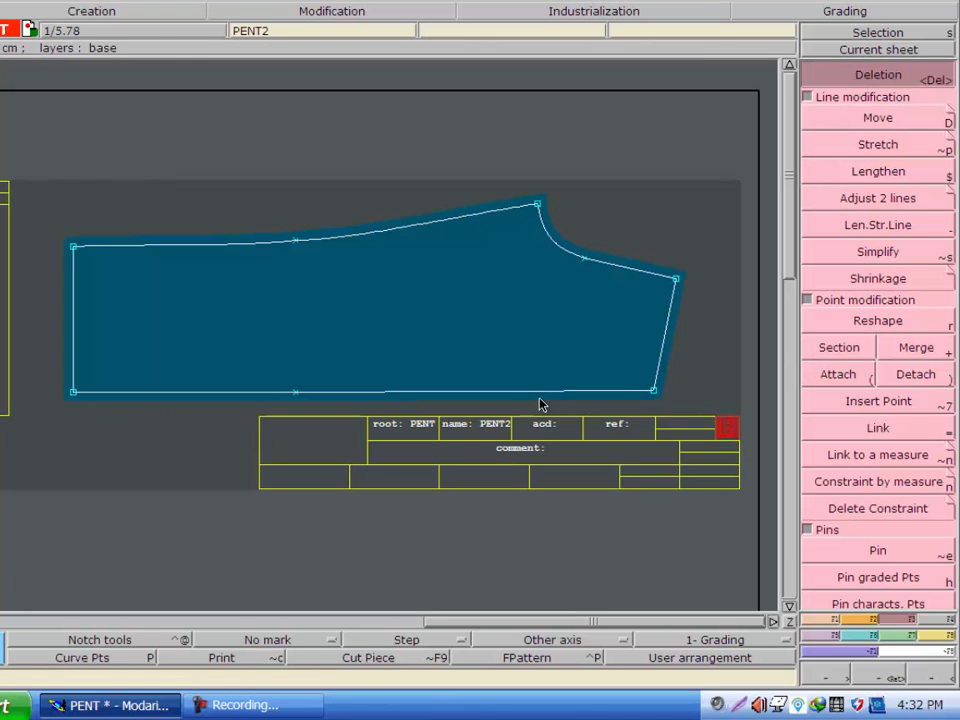
pyautogui.click(589, 262)
pyautogui.hotkey('ctrl', 'z')
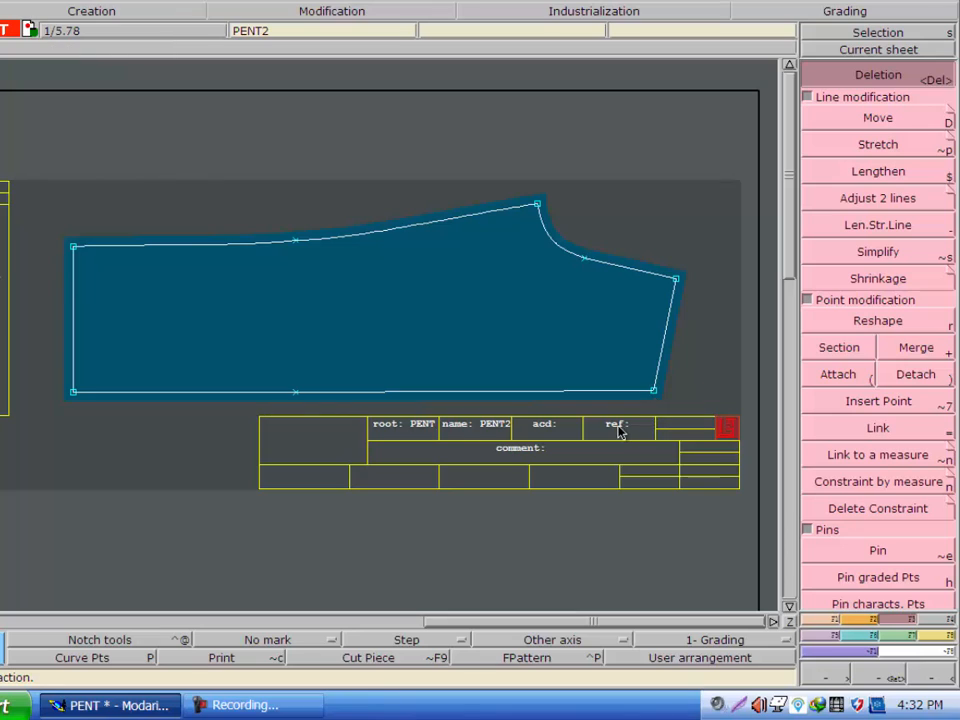
pyautogui.hotkey('ctrl', 'z')
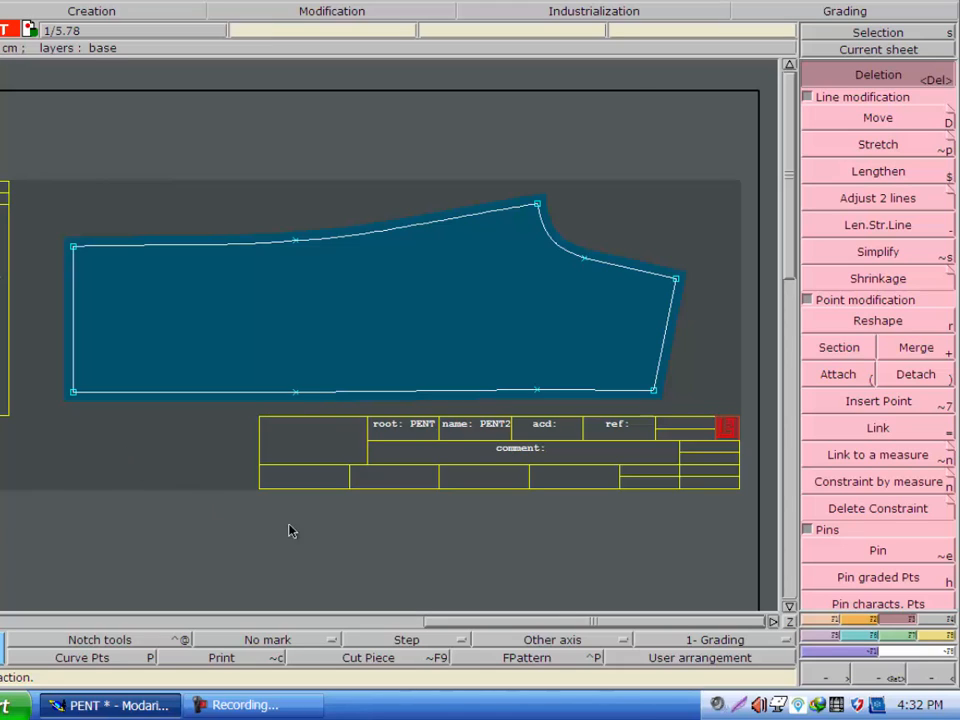
pyautogui.click(187, 706)
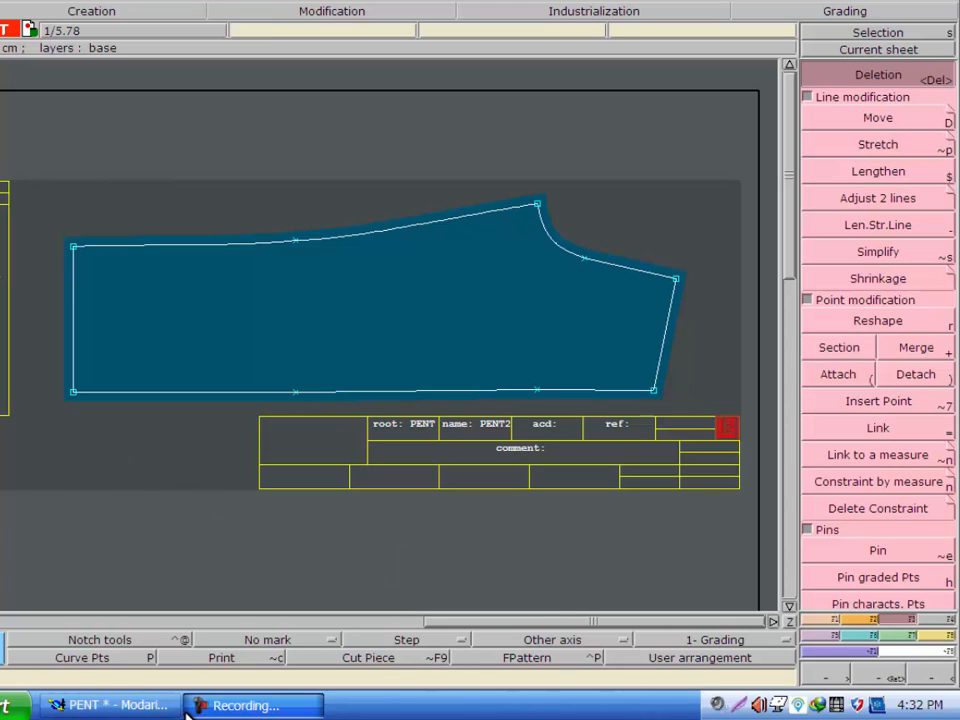
pyautogui.click(200, 706)
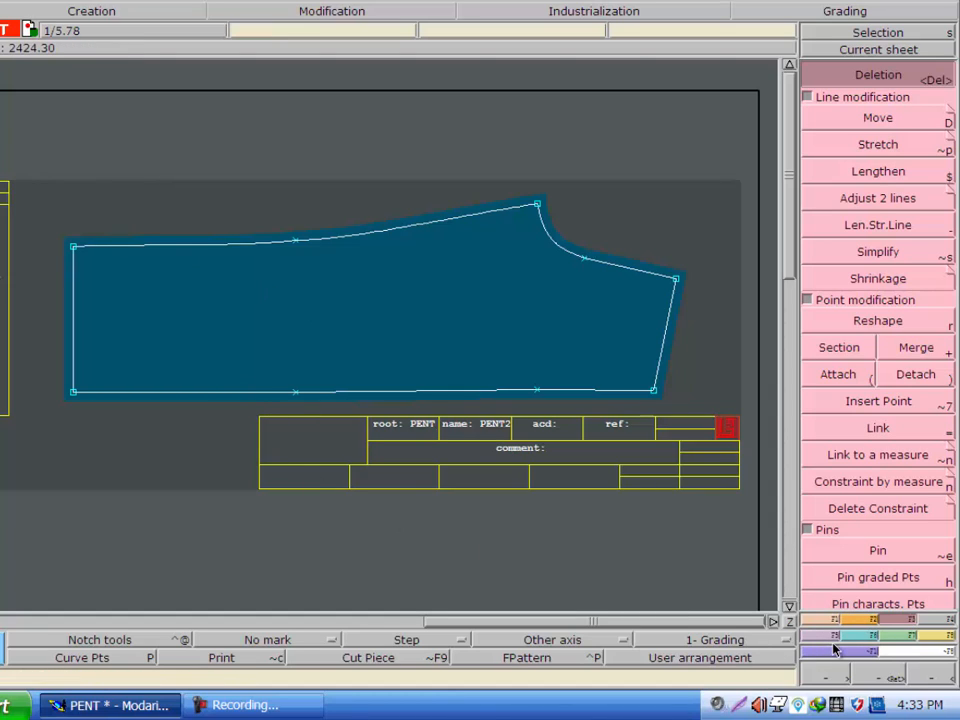
# - Bring up the grading control and grading modification tools for the trouser piece PENT2
pyautogui.click(866, 637)
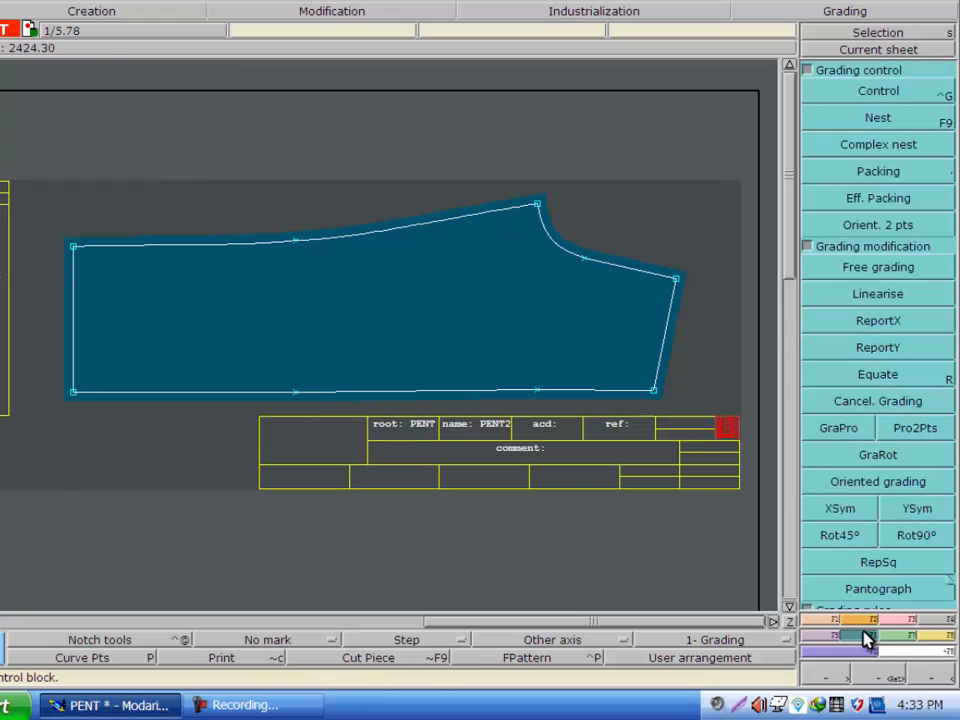